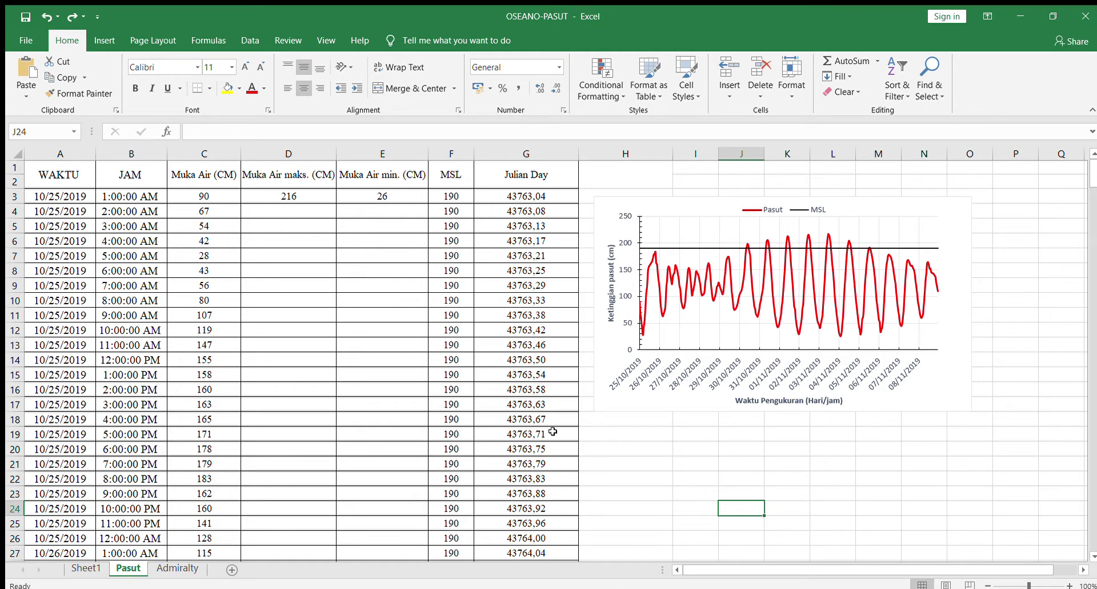
# Examine the corrected water-level formulas on Sheet1, including the K8 and O8 inputs behind L8, through the last data row.
pyautogui.click(87, 569)
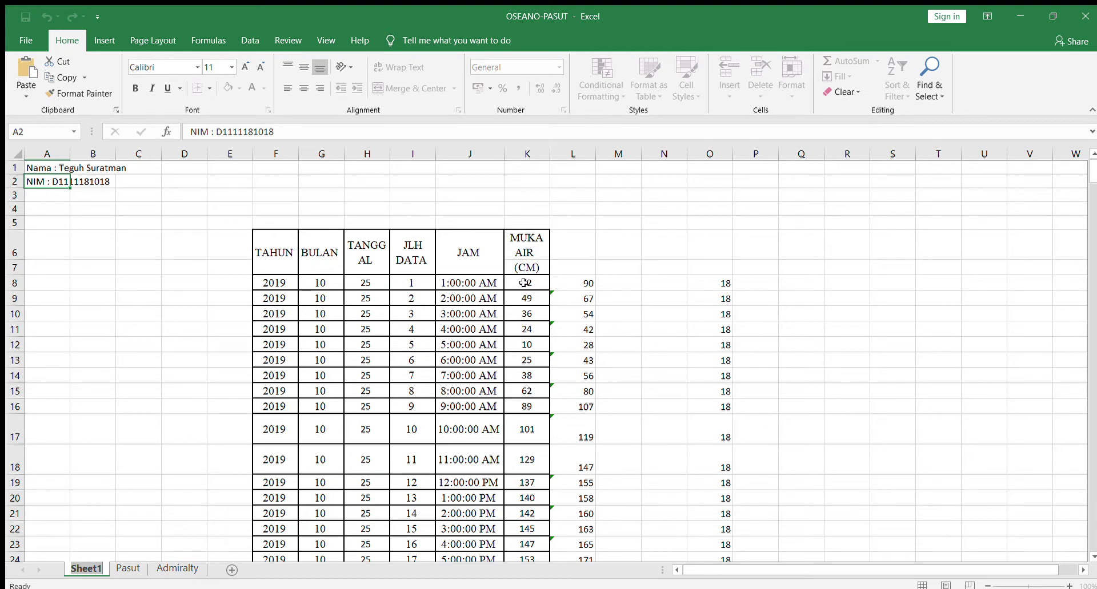
pyautogui.click(564, 283)
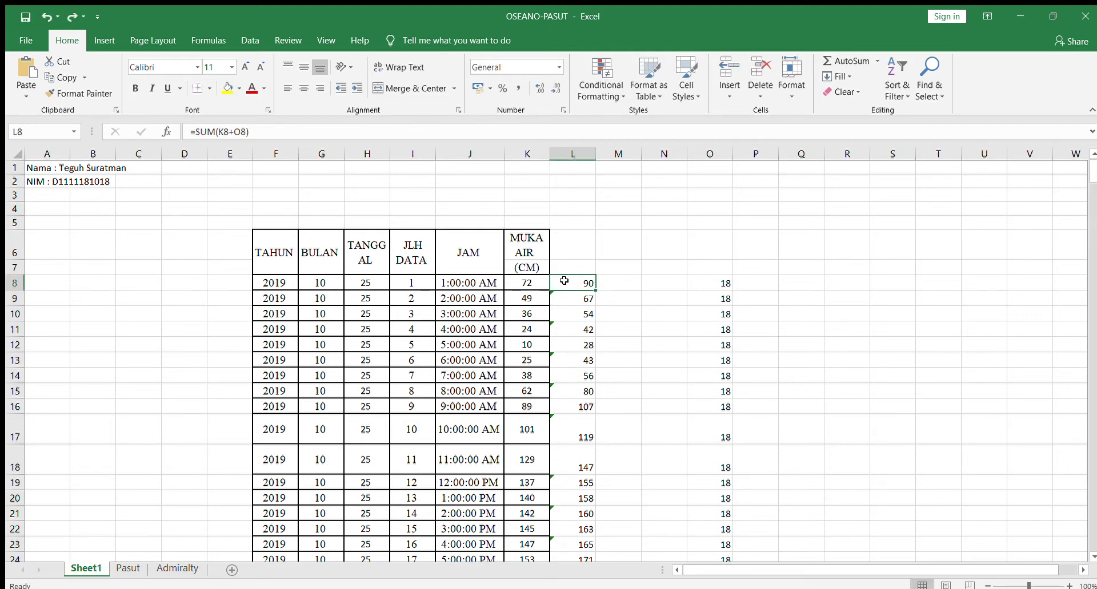
pyautogui.click(704, 281)
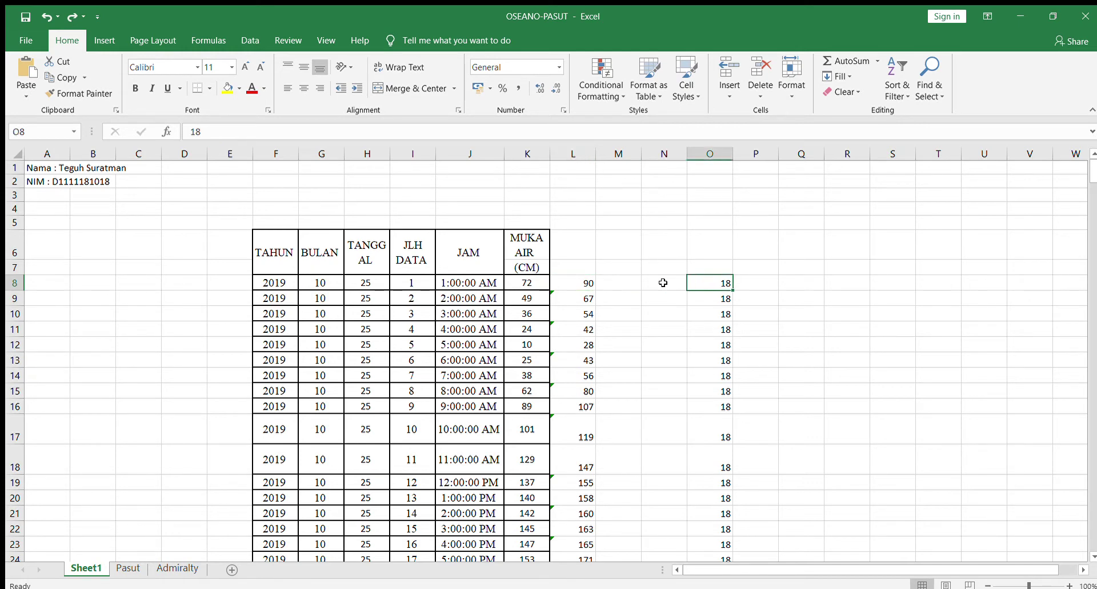
pyautogui.click(531, 285)
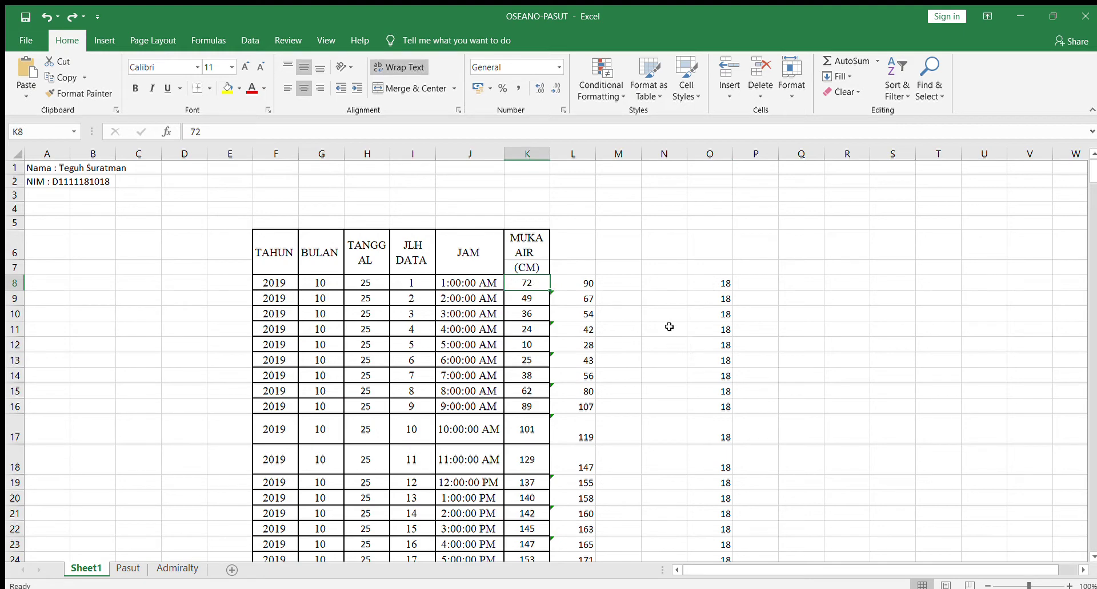
pyautogui.click(589, 286)
pyautogui.hotkey('ctrl', 'Down')
pyautogui.scroll(-1, 590, 290)
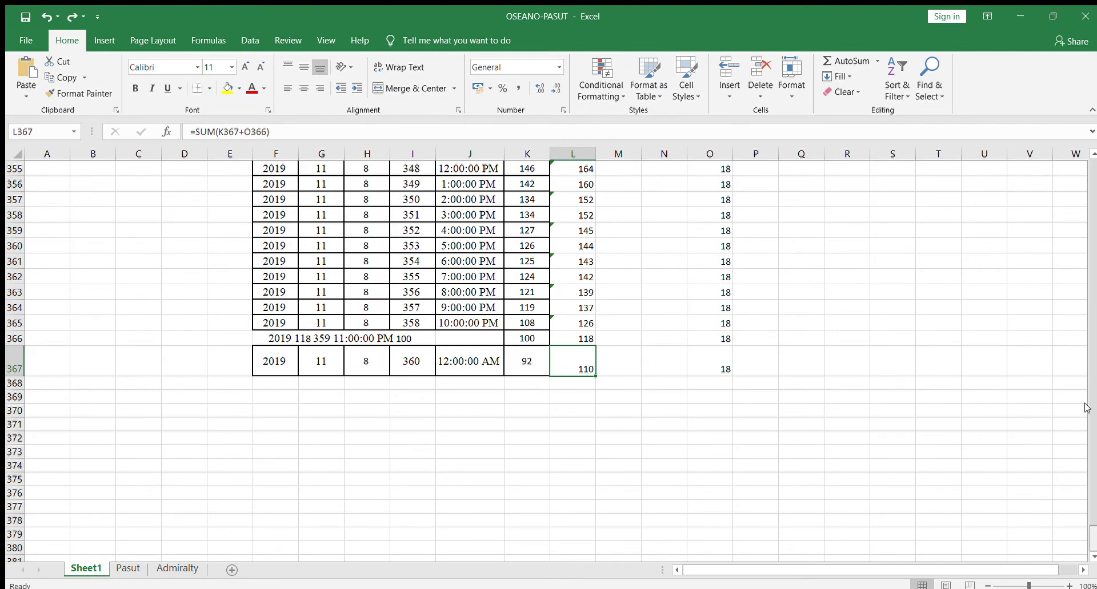
pyautogui.scroll(4, 1092, 532)
pyautogui.moveTo(1091, 532); pyautogui.dragTo(1092, 165)
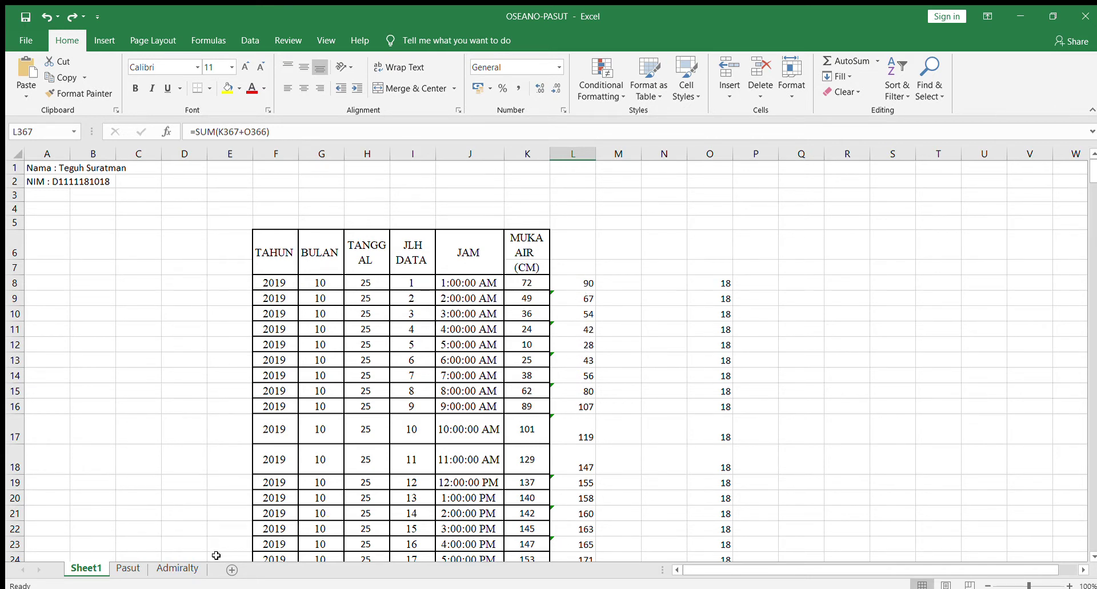
# Review the hourly tide records on the Pasut sheet from the first row through the last.
pyautogui.click(129, 569)
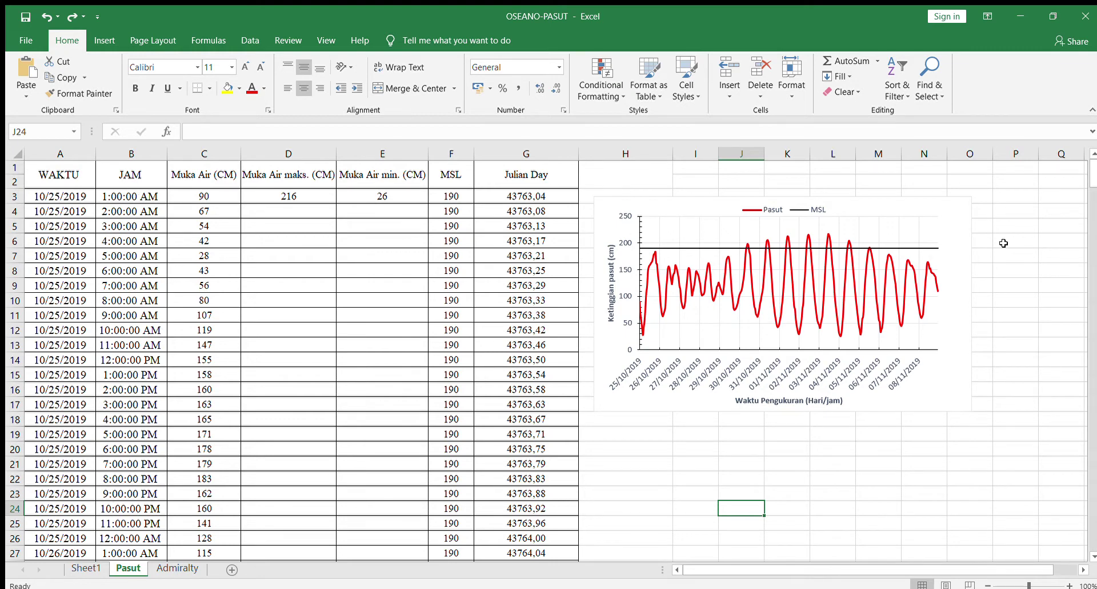
pyautogui.scroll(-12, 1093, 249)
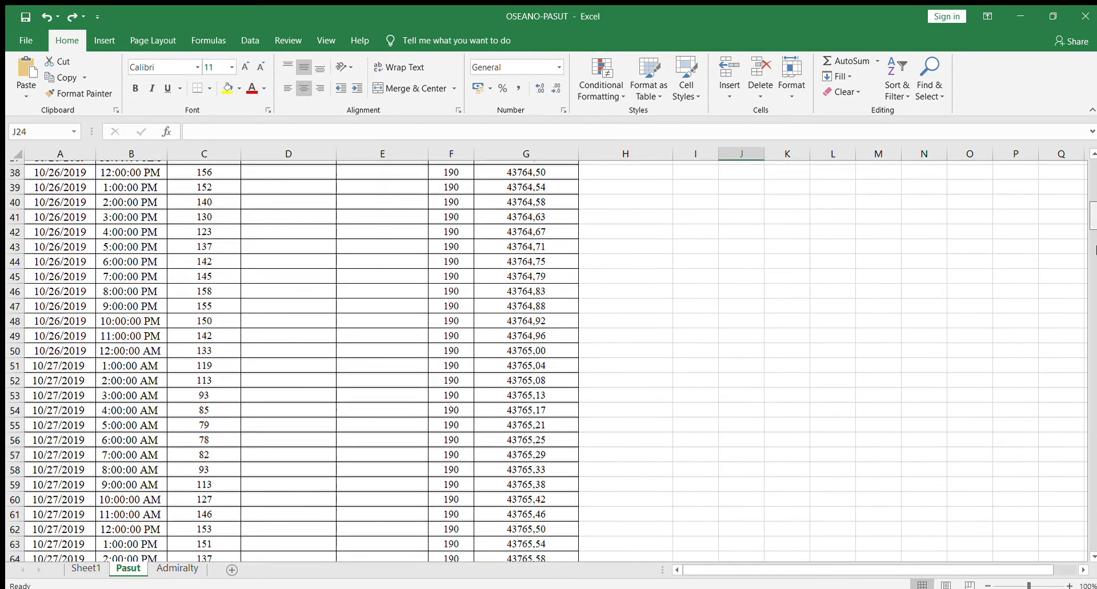
pyautogui.moveTo(1093, 249); pyautogui.dragTo(1095, 441)
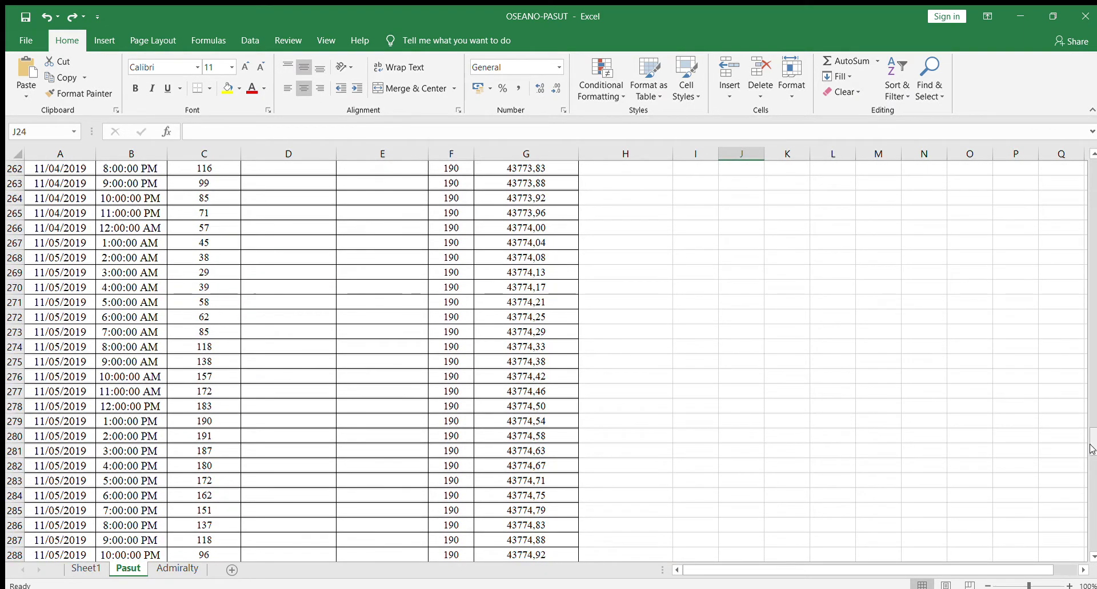
pyautogui.moveTo(1091, 449); pyautogui.dragTo(1092, 540)
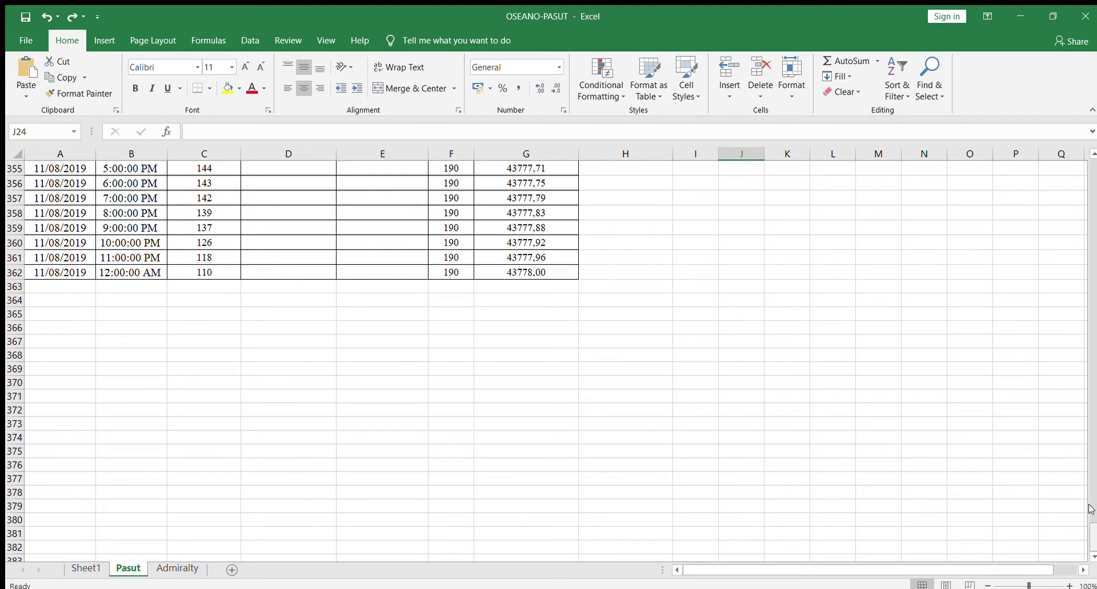
pyautogui.moveTo(1092, 534); pyautogui.dragTo(1085, 274)
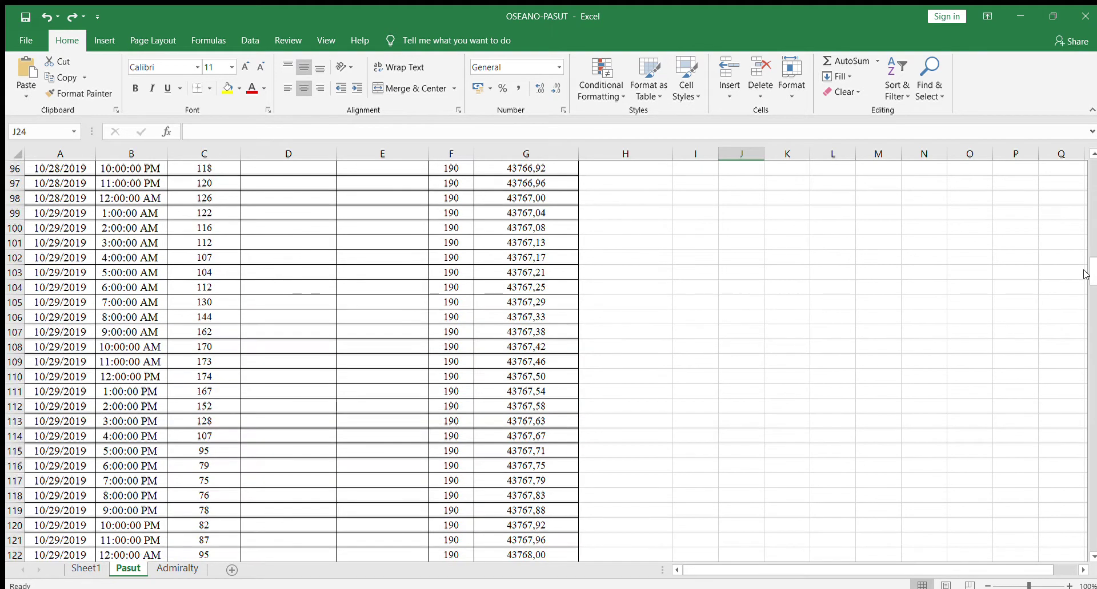
pyautogui.click(1090, 178)
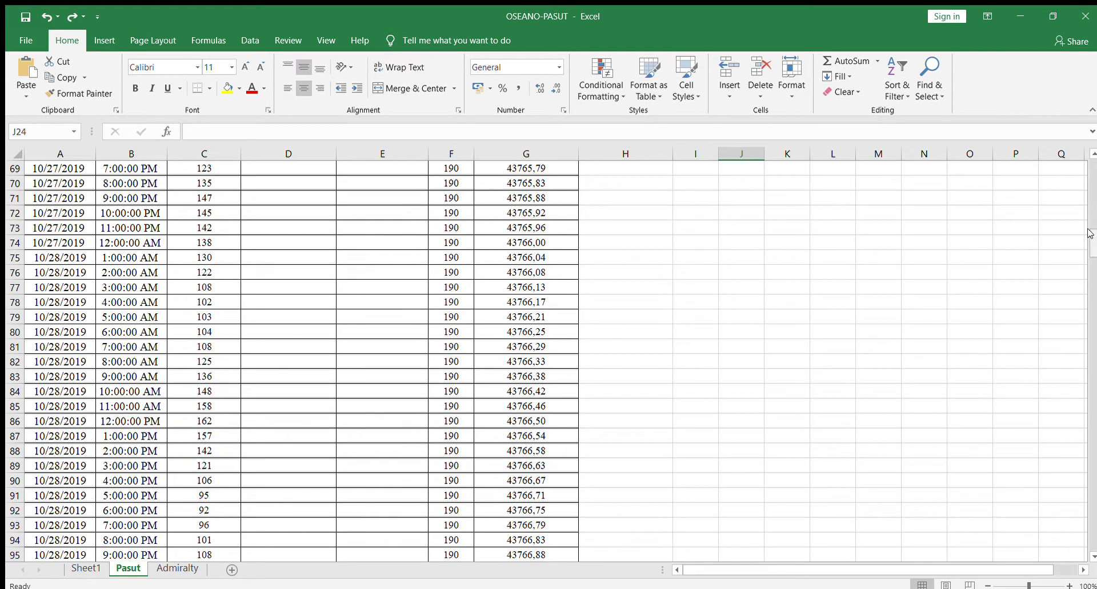
pyautogui.moveTo(1091, 240); pyautogui.dragTo(1076, 120)
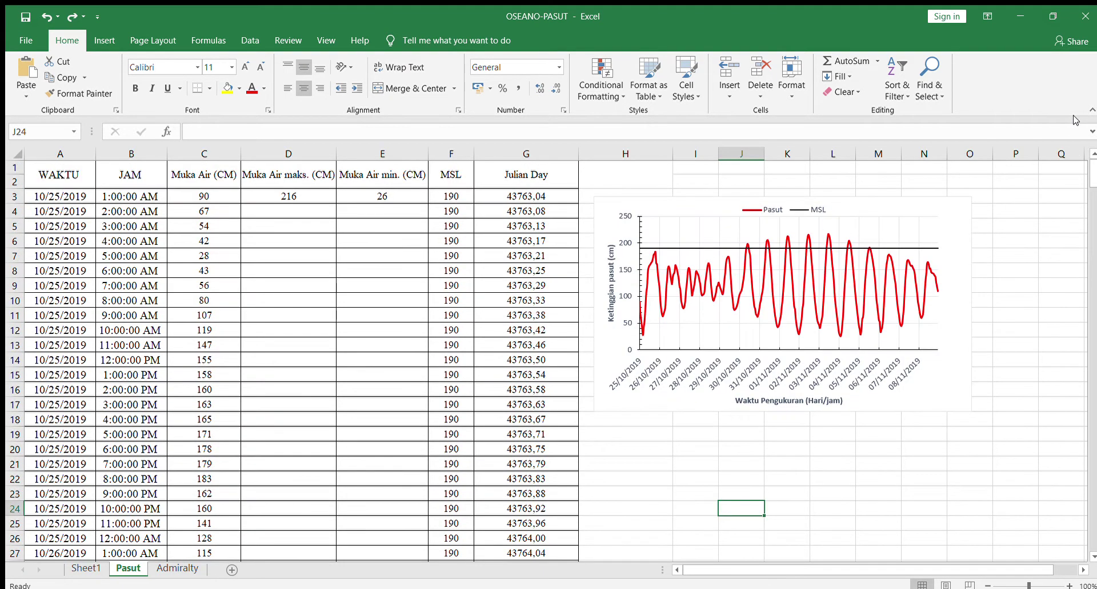
# Inspect the row 3 entries for date, time and water level, and the maximum, minimum and MSL formulas.
pyautogui.click(40, 199)
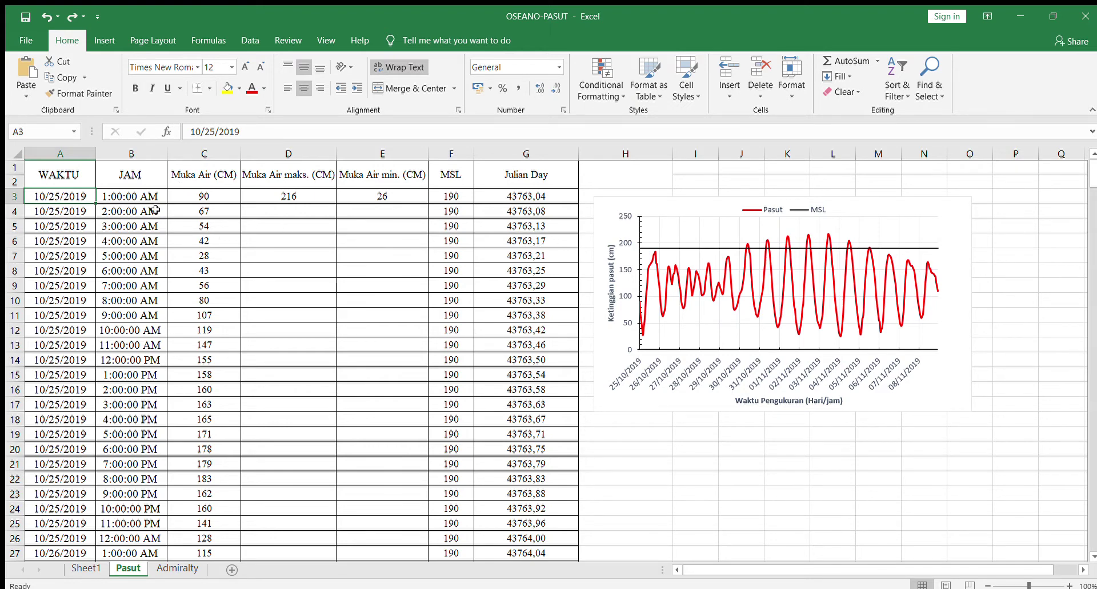
pyautogui.click(141, 182)
pyautogui.click(136, 203)
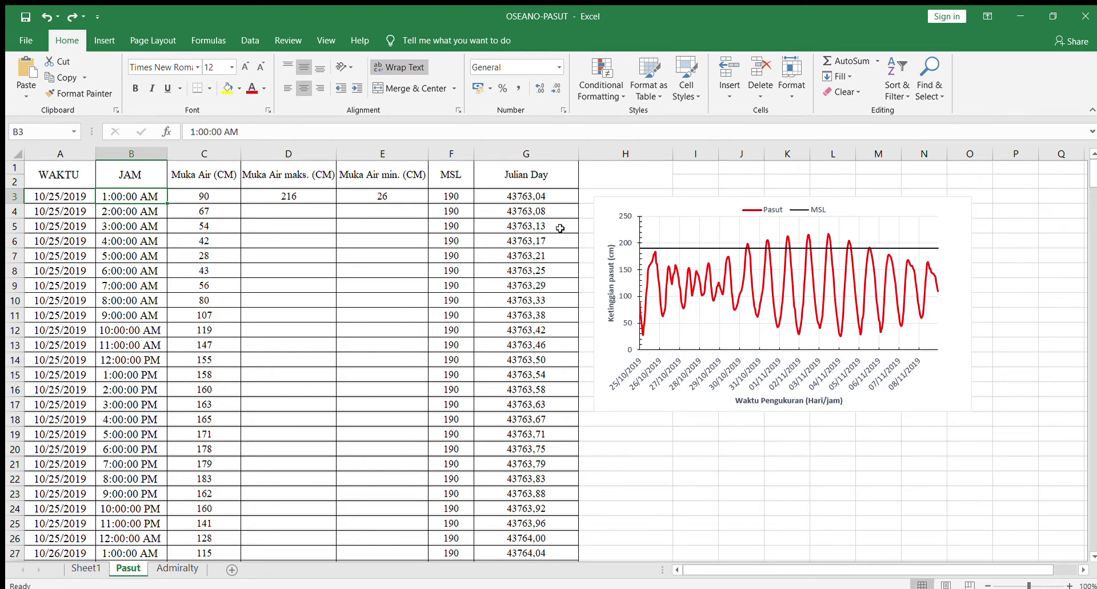
pyautogui.click(204, 193)
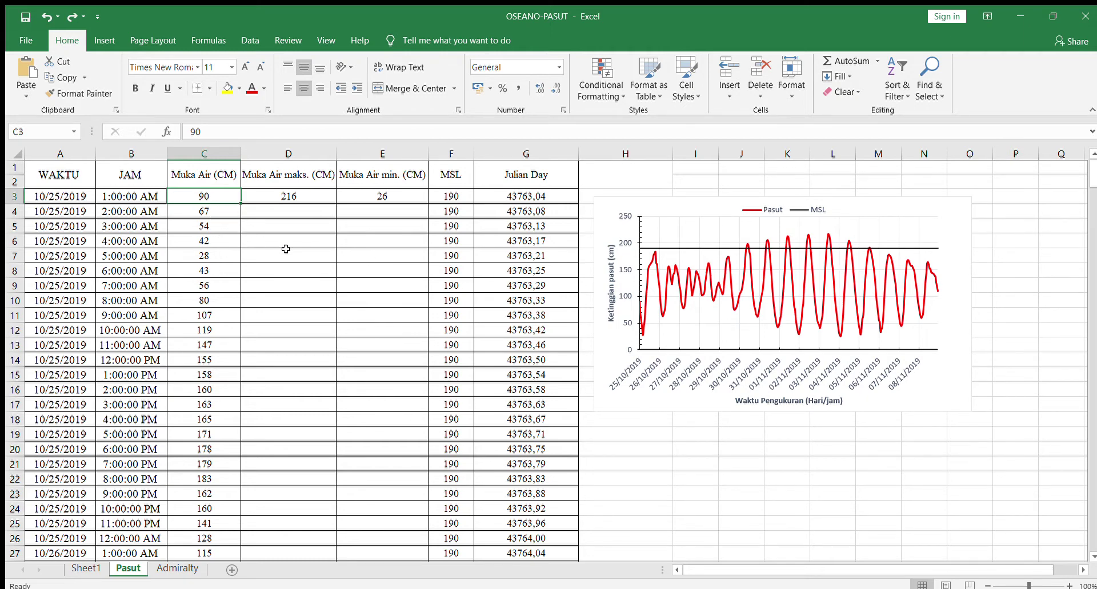
pyautogui.click(280, 181)
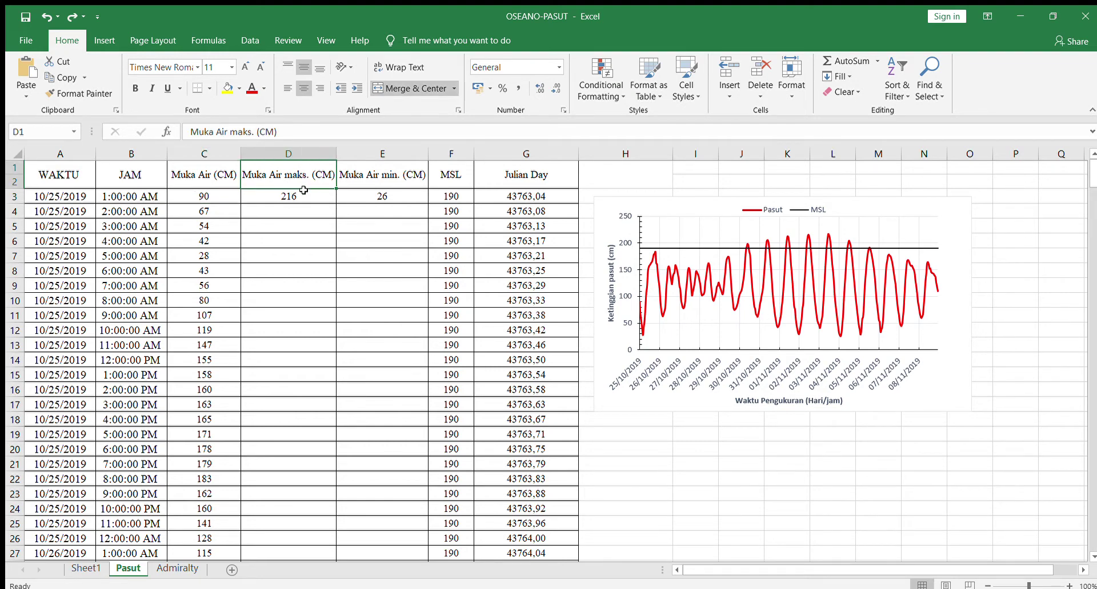
pyautogui.click(300, 194)
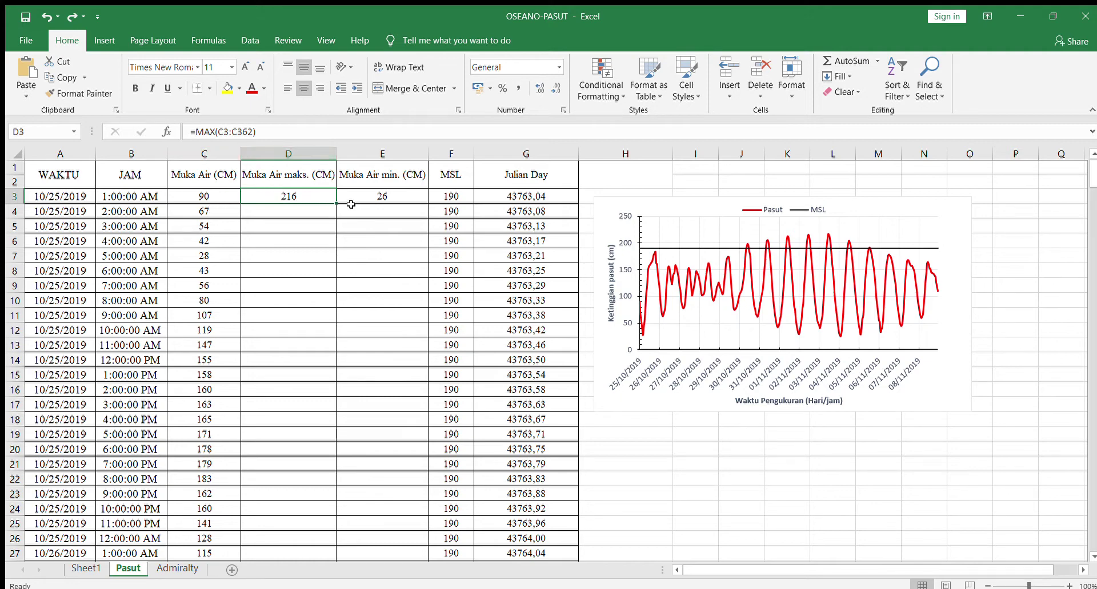
pyautogui.click(378, 198)
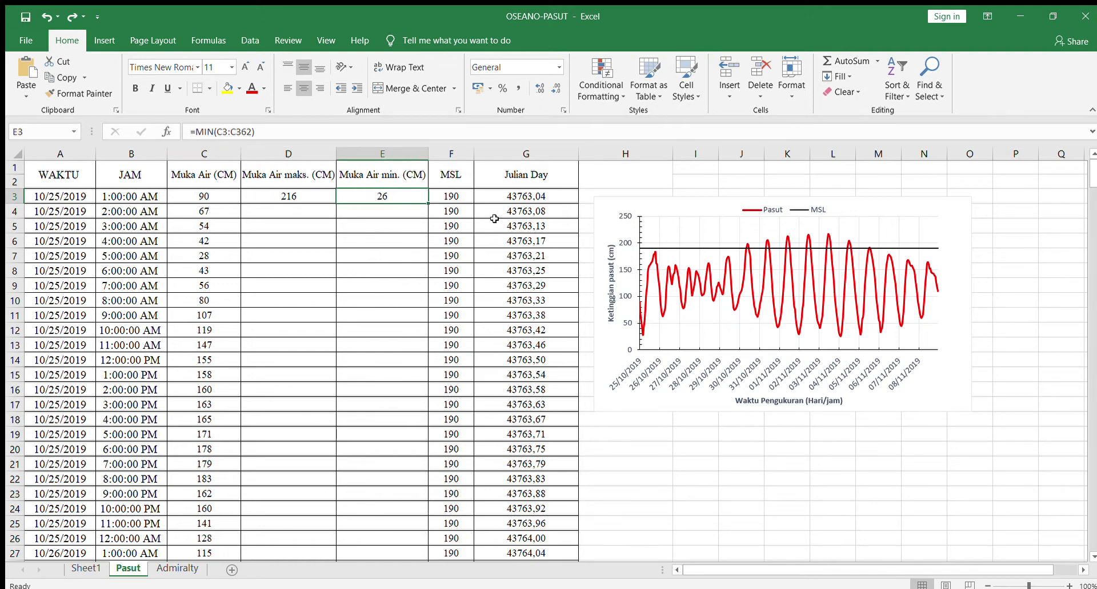
pyautogui.click(404, 252)
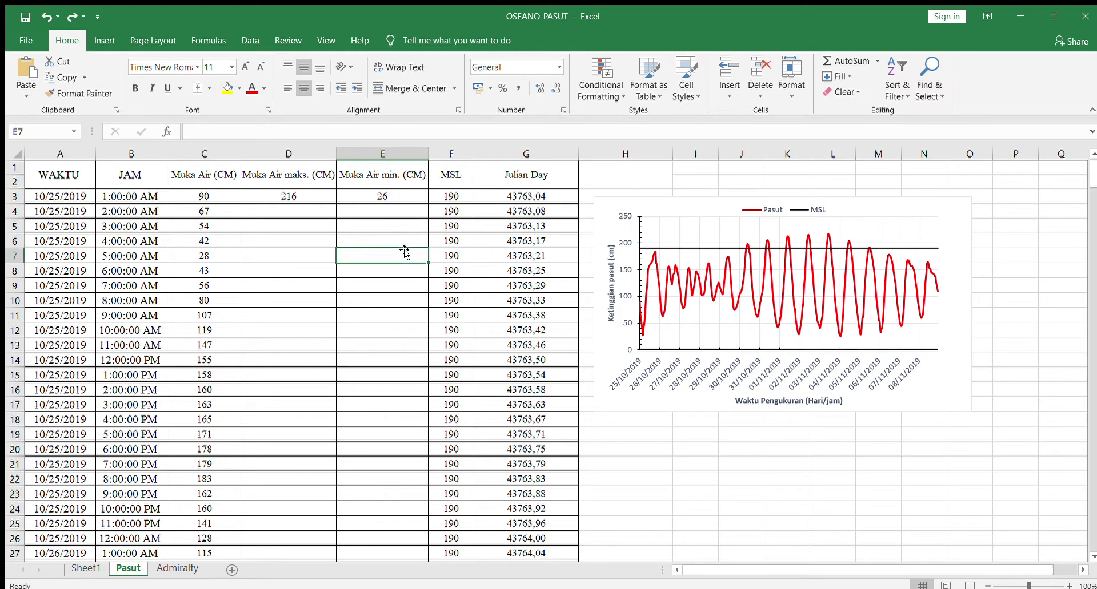
pyautogui.click(394, 196)
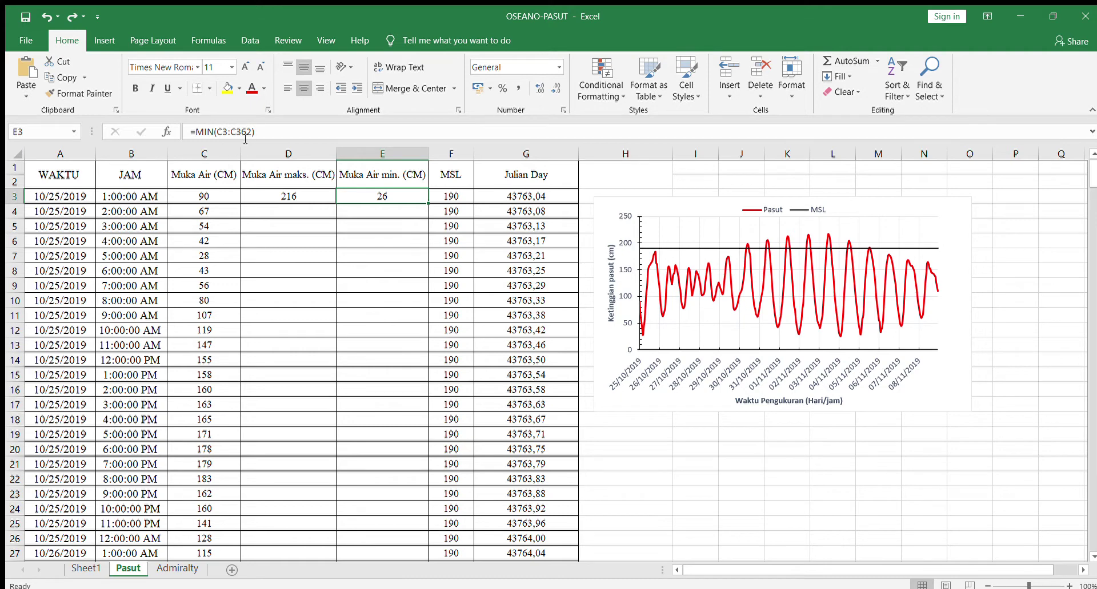
pyautogui.click(447, 196)
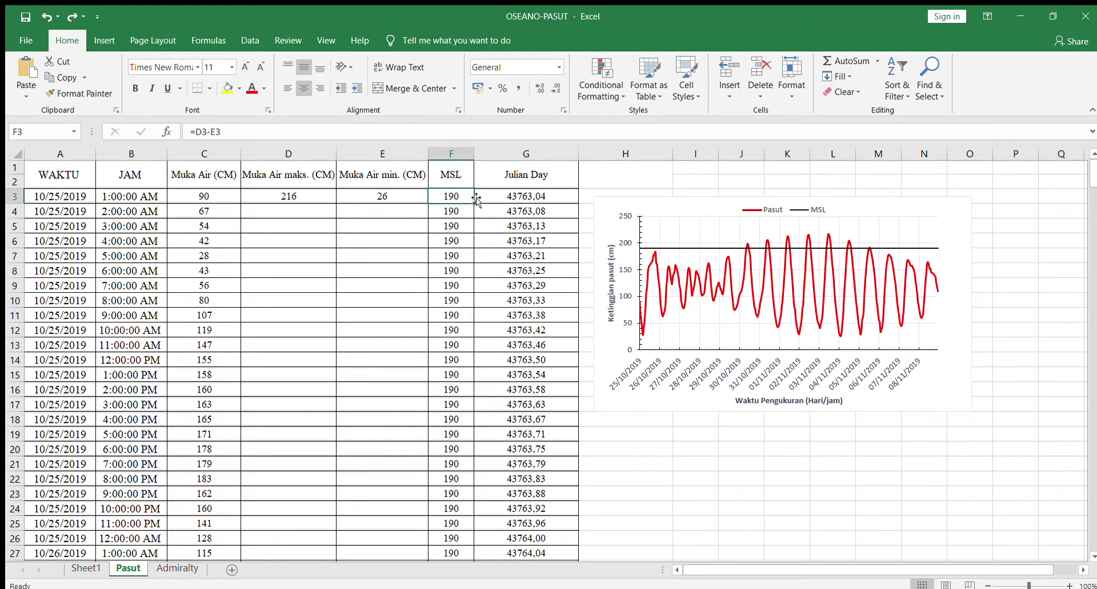
# Compare the underlying Julian Day values in cells G3 and G4.
pyautogui.click(514, 194)
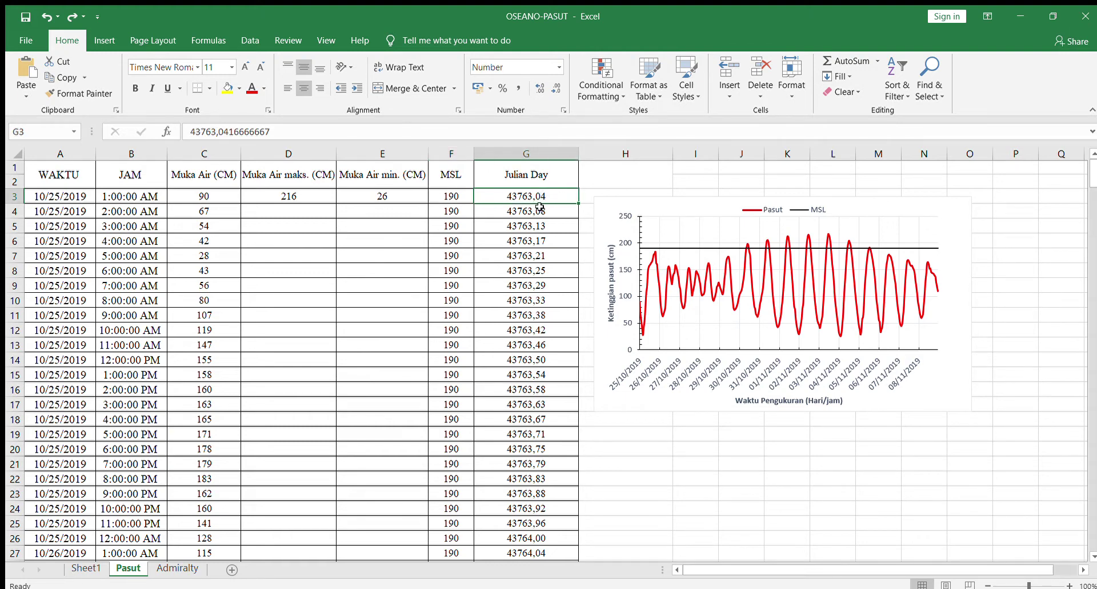
pyautogui.click(532, 206)
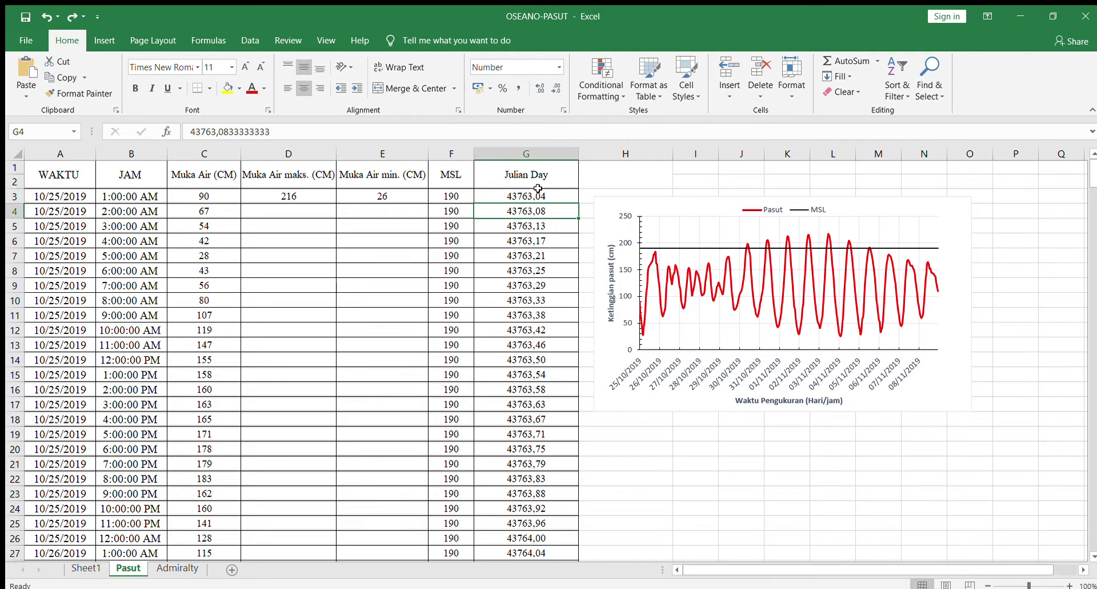
pyautogui.click(538, 196)
pyautogui.click(535, 211)
pyautogui.click(534, 197)
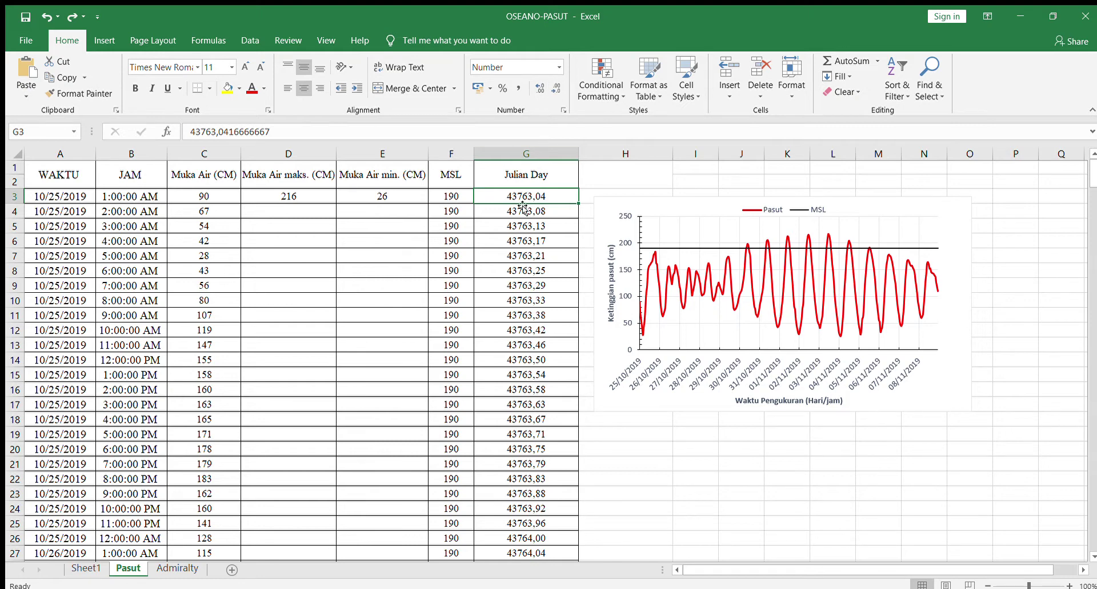
# Try showing Julian Day cell G3 as a long date and back as a number, and undo the format changes.
pyautogui.click(554, 66)
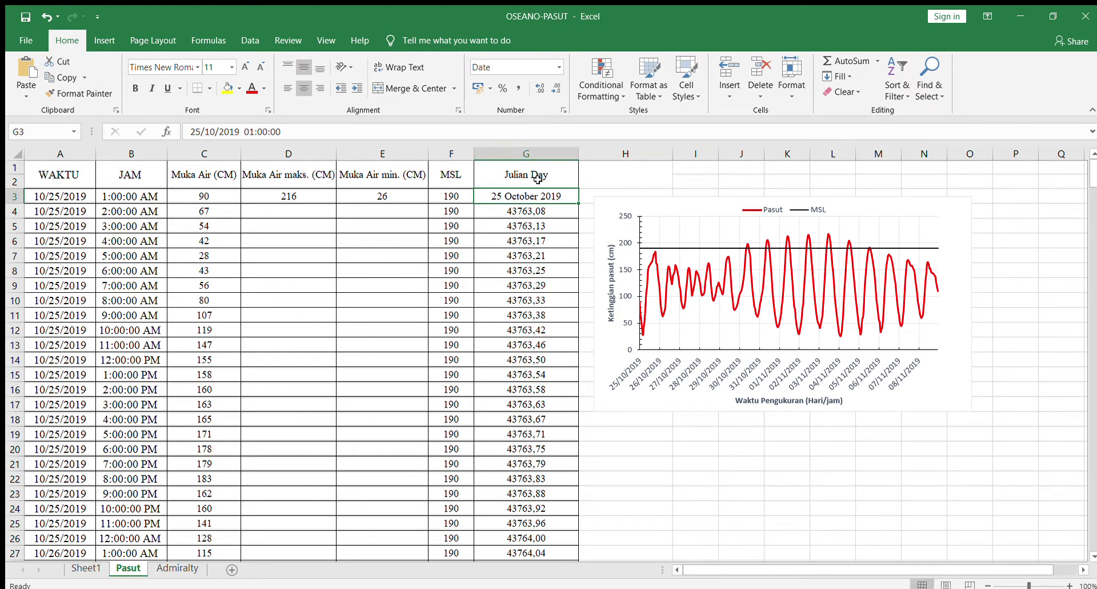
pyautogui.click(555, 64)
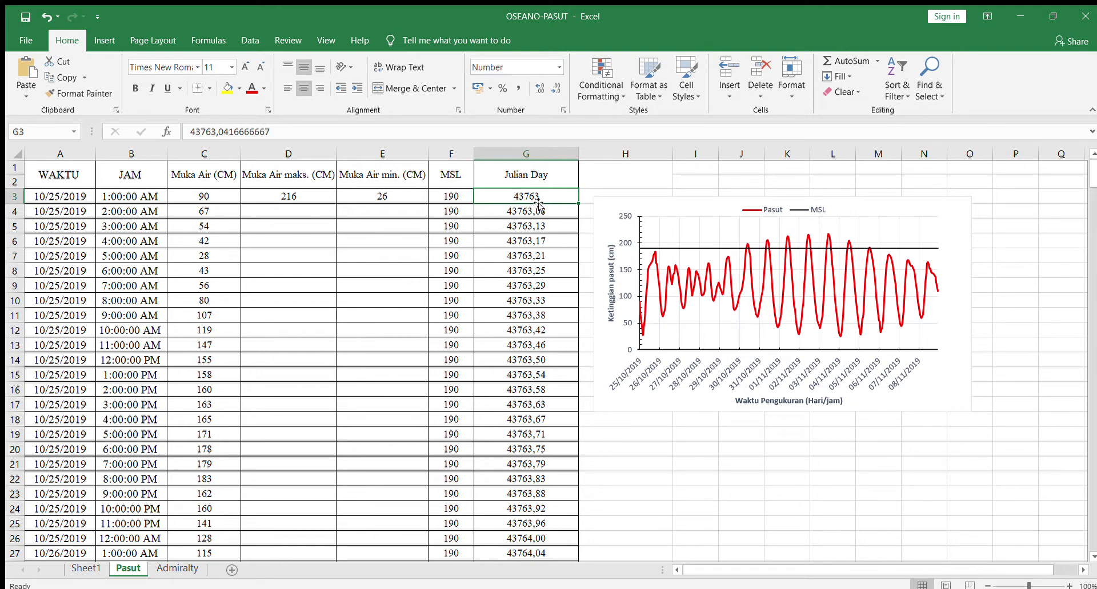
pyautogui.click(40, 17)
pyautogui.hotkey('ctrl', 'y')
pyautogui.scroll(-2, 1092, 174)
pyautogui.scroll(2, 1092, 175)
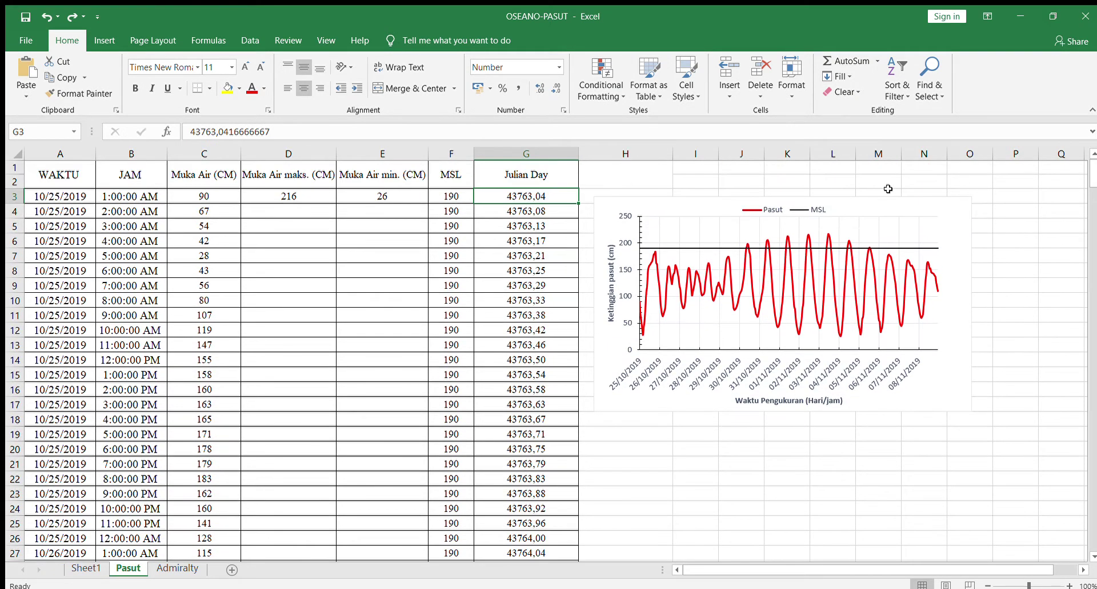
# Browse the tide chart's design and formatting options and collapse the ribbon.
pyautogui.click(719, 211)
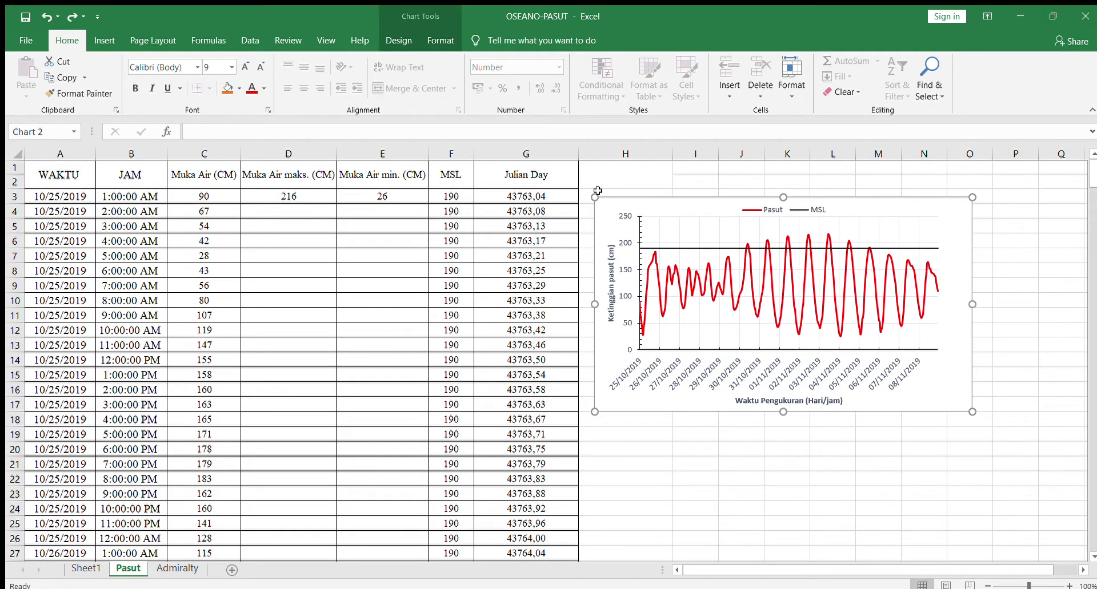
pyautogui.click(394, 37)
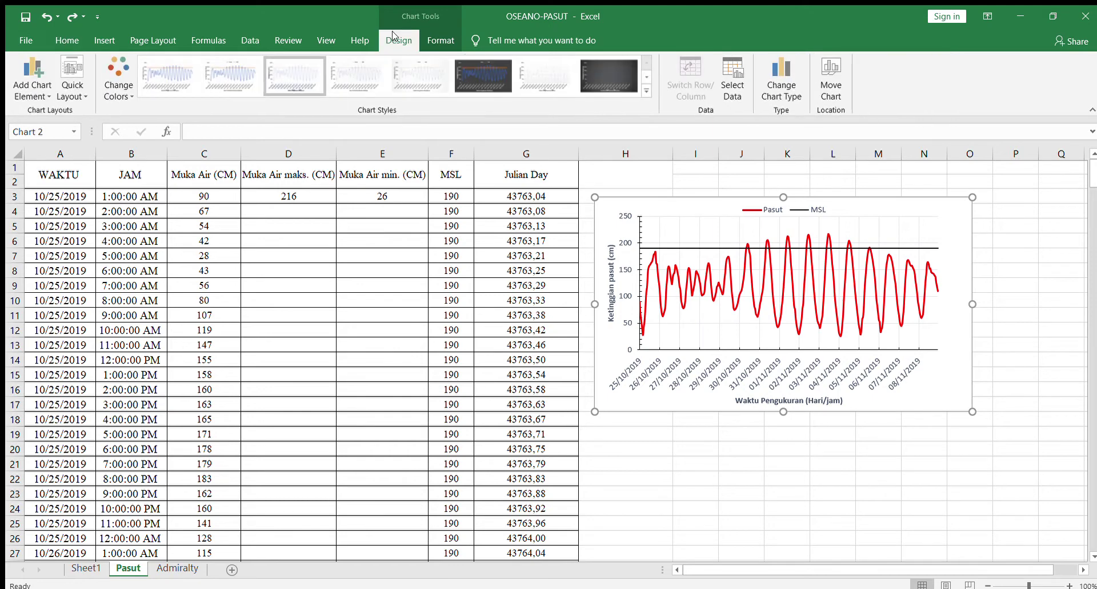
pyautogui.click(439, 39)
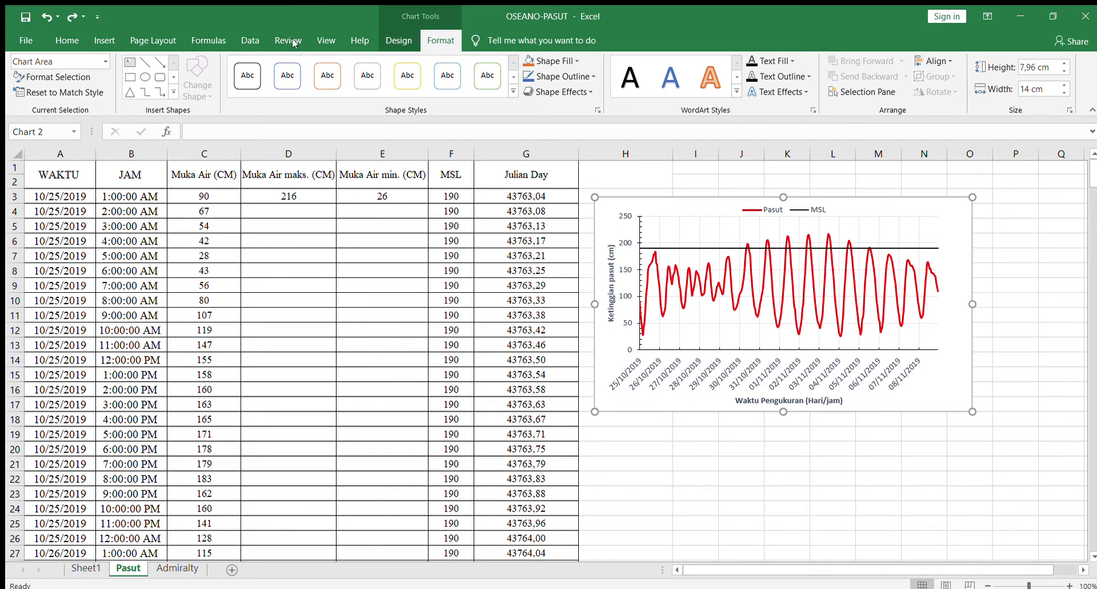
pyautogui.hotkey('ctrl', 'F1')
pyautogui.click(102, 36)
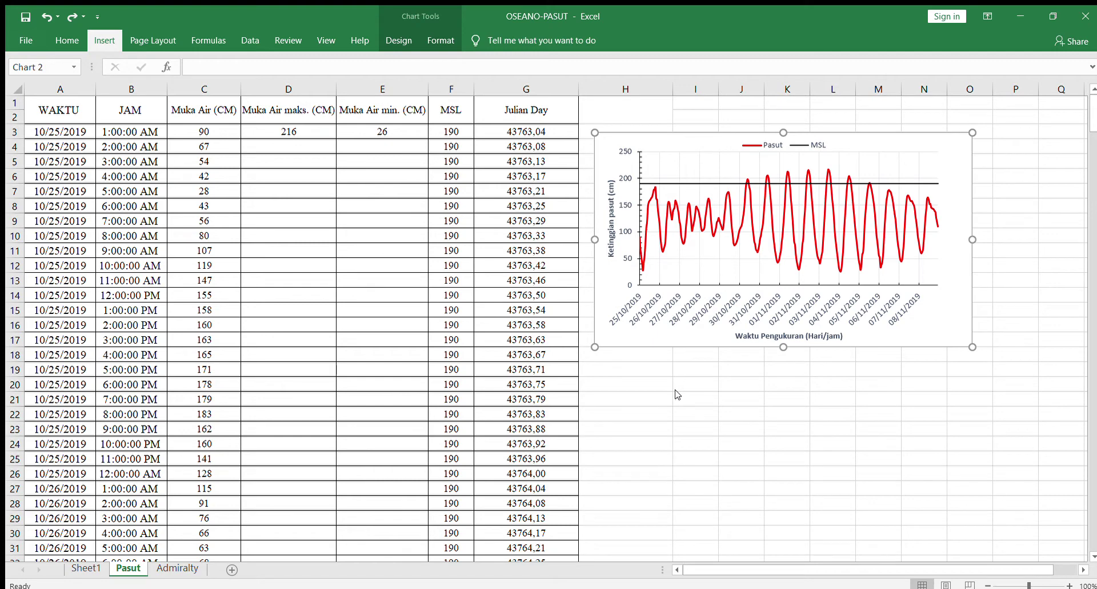
# Select the Pasut series in the tide chart to examine its source data ranges.
pyautogui.click(862, 365)
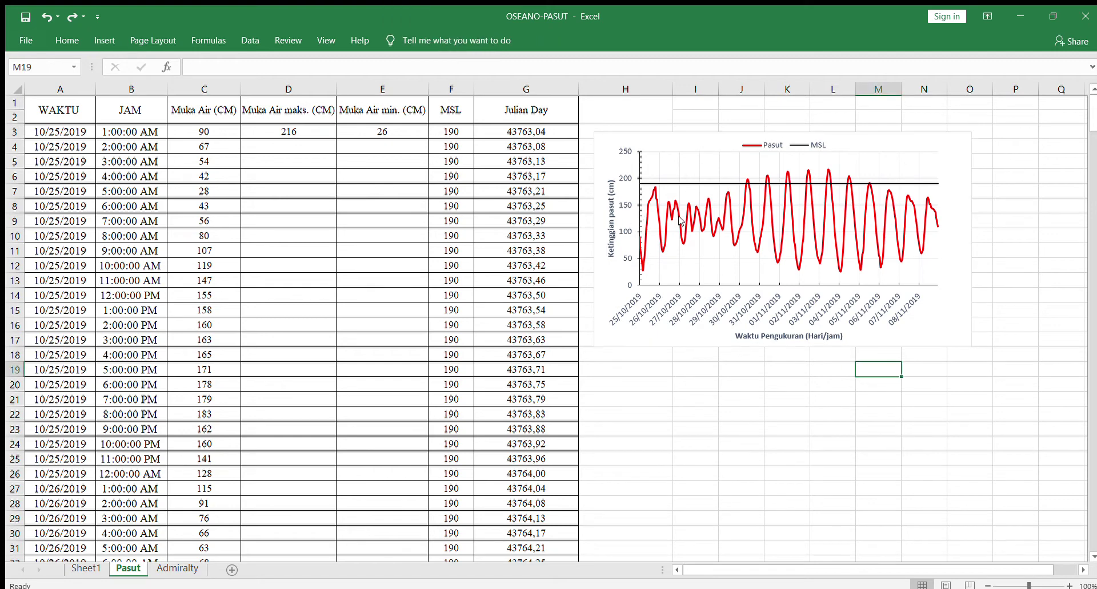
pyautogui.click(628, 214)
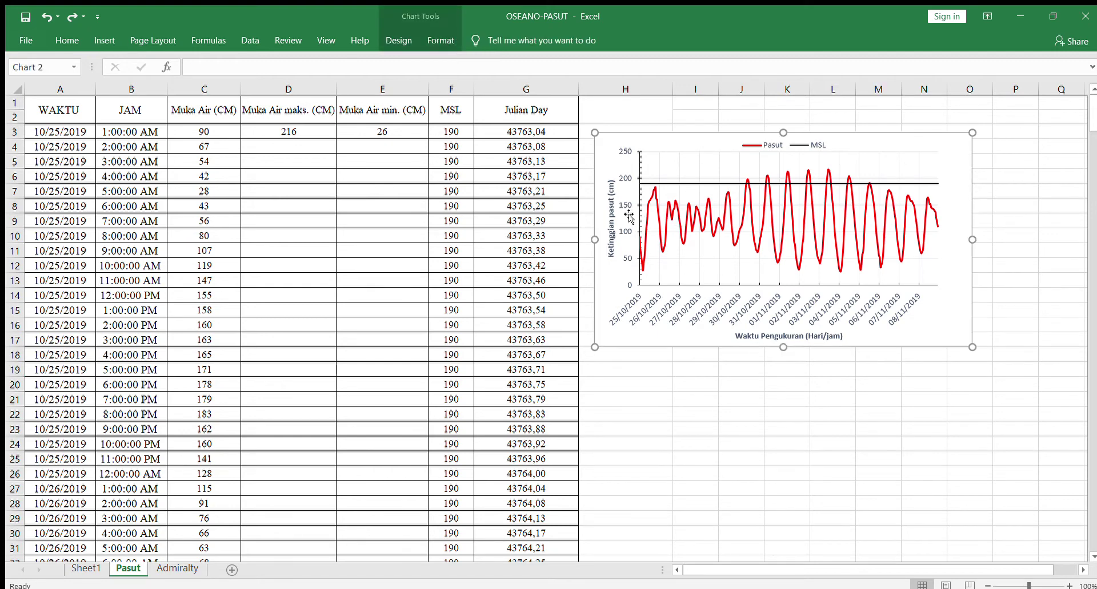
pyautogui.click(659, 207)
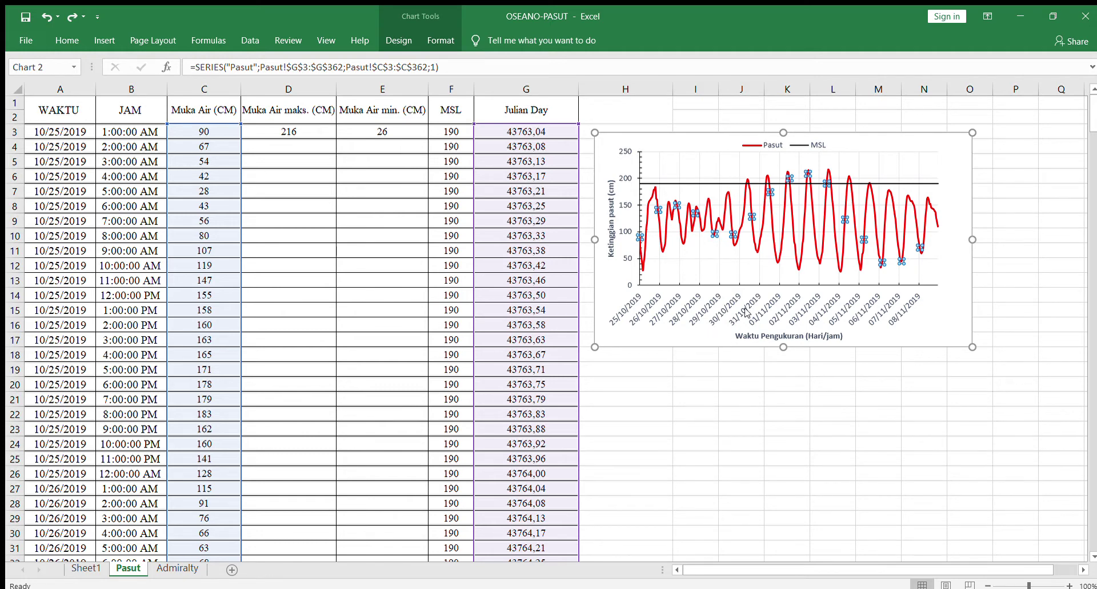
# Examine the MSL and Pasut series' source ranges, the date axis and the vertical axis title in the tide chart.
pyautogui.click(723, 177)
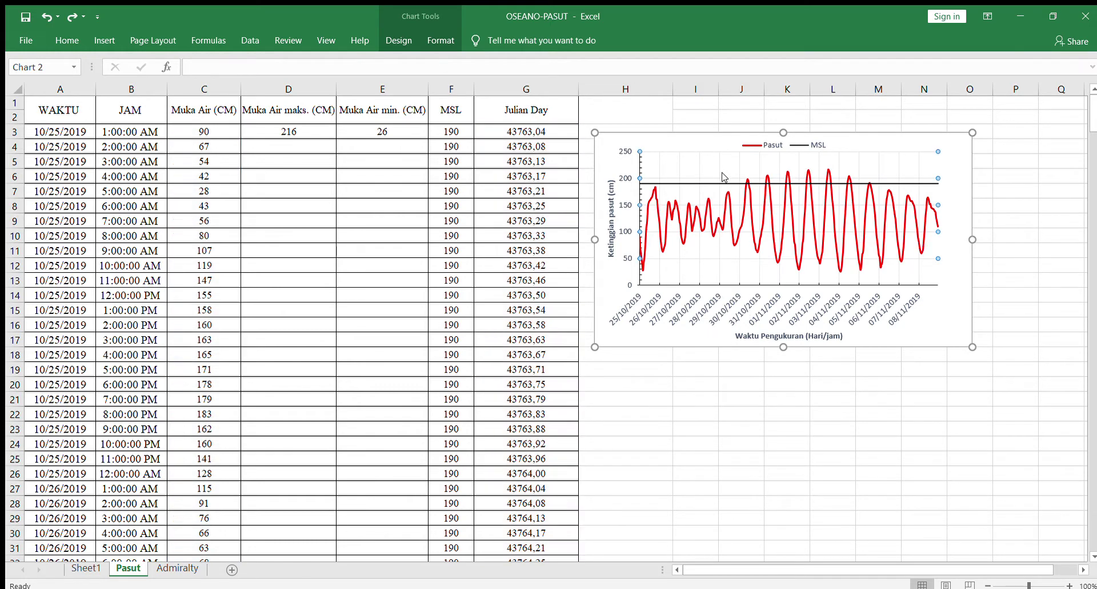
pyautogui.click(718, 184)
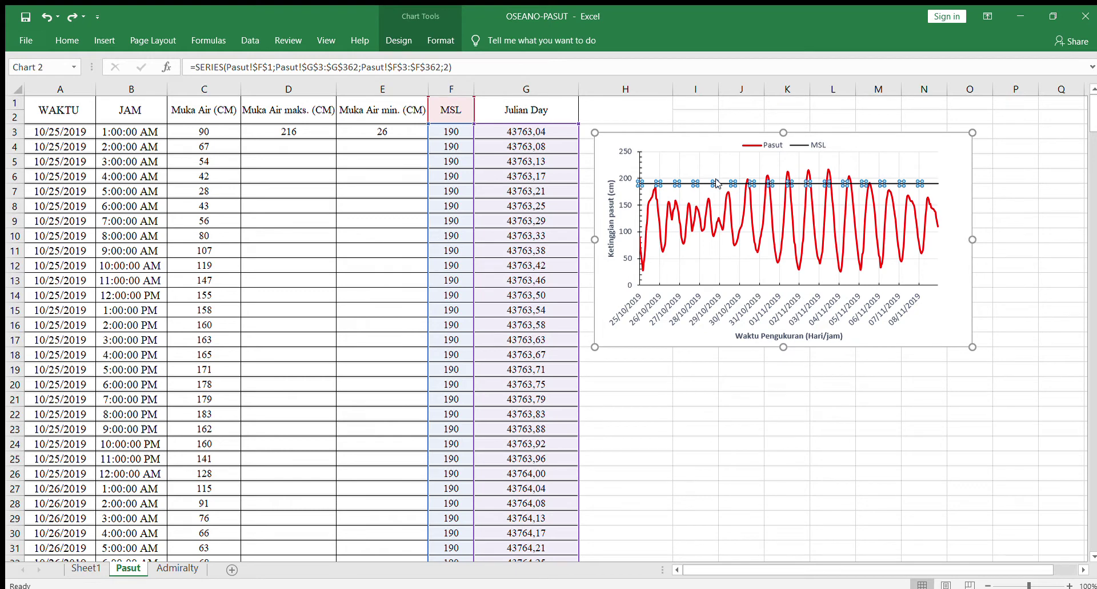
pyautogui.click(767, 205)
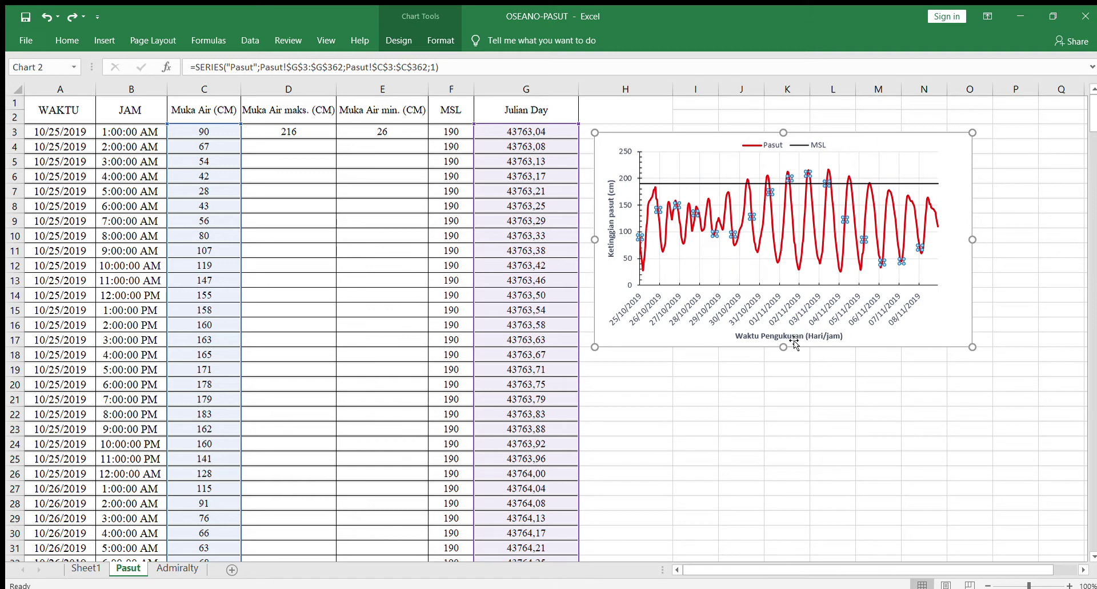
pyautogui.click(753, 324)
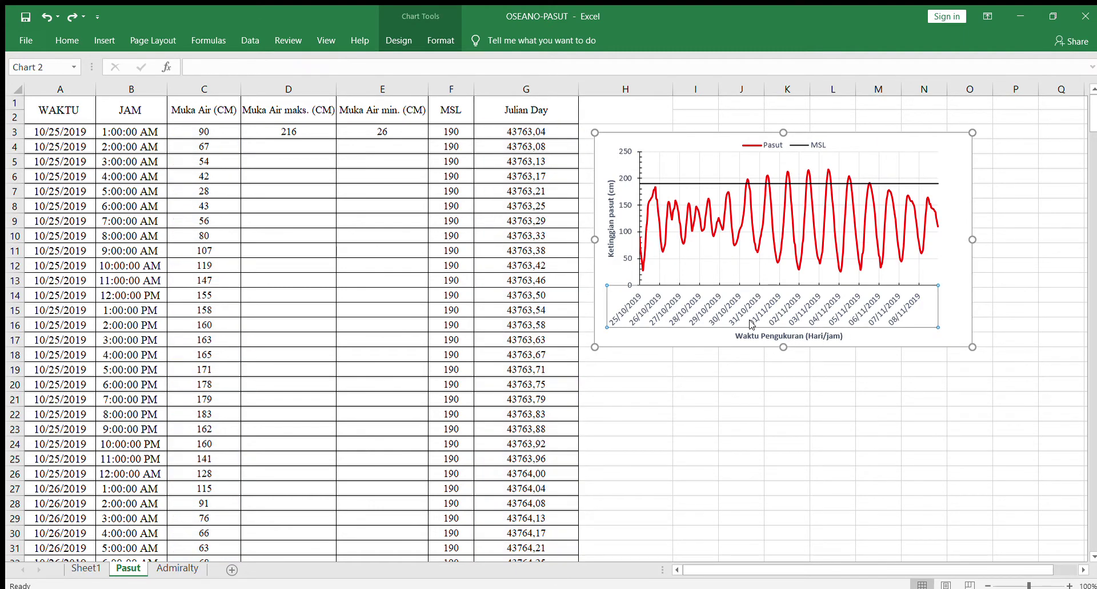
pyautogui.click(610, 233)
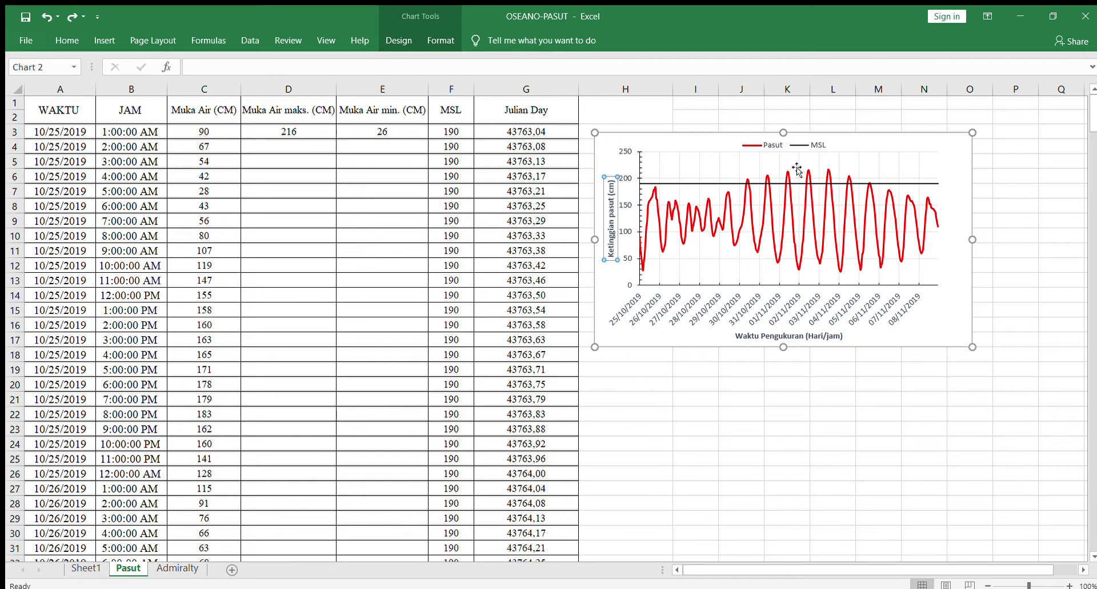
pyautogui.click(813, 398)
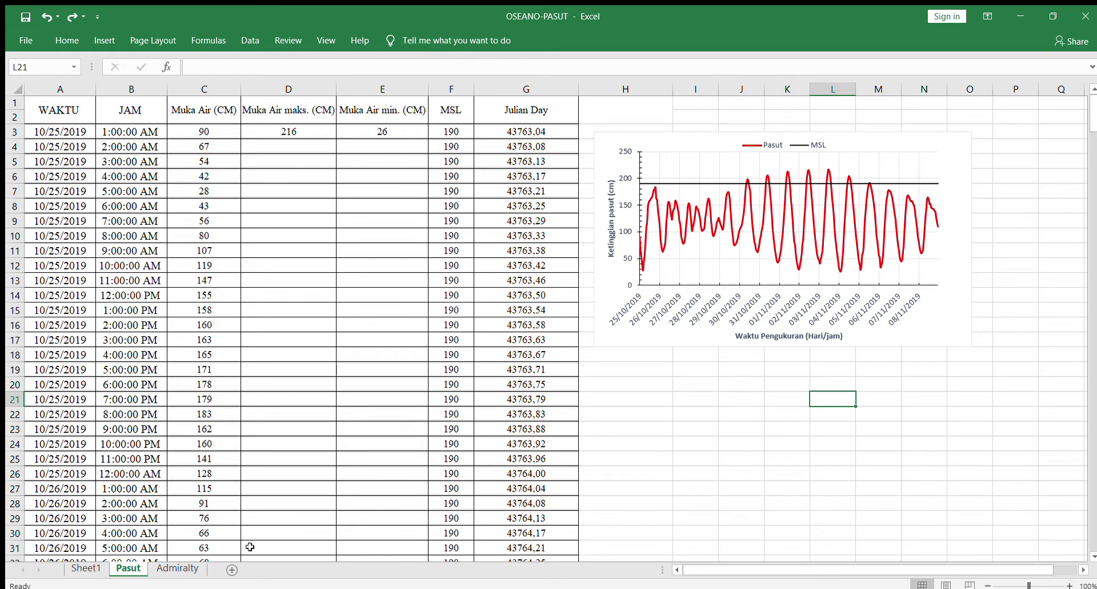
# Open the Admiralty sheet and examine the hourly tide tables by date, including the Ditambah NIM table.
pyautogui.click(181, 559)
pyautogui.click(177, 567)
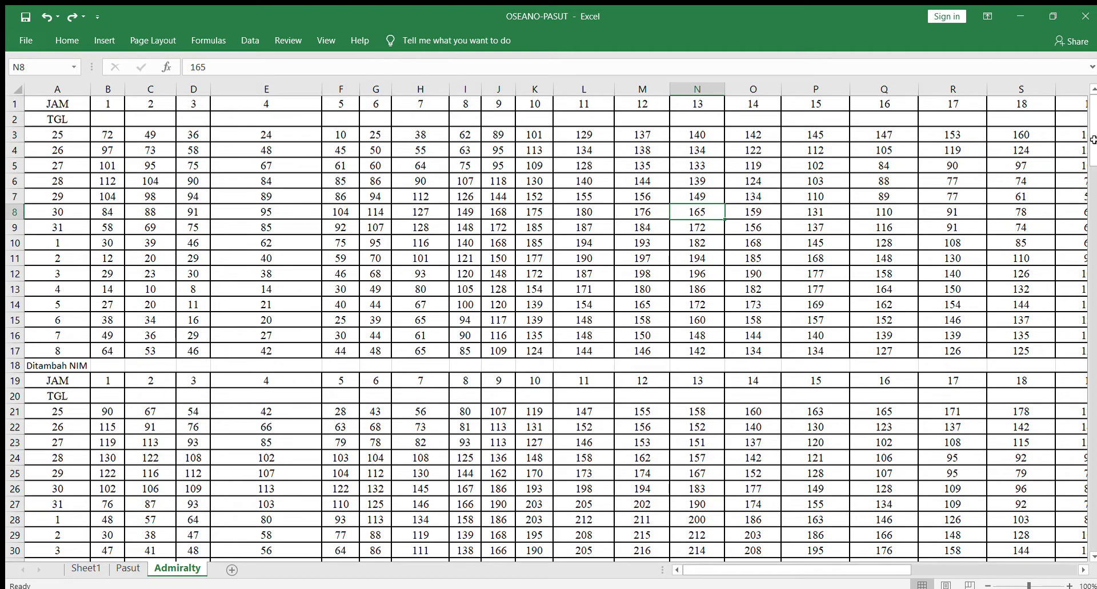
pyautogui.moveTo(1093, 123); pyautogui.dragTo(1095, 102)
pyautogui.moveTo(1095, 176); pyautogui.dragTo(1093, 129)
pyautogui.moveTo(1091, 140); pyautogui.dragTo(1091, 184)
pyautogui.moveTo(813, 570)
pyautogui.mouseDown()
pyautogui.moveTo(945, 561)
pyautogui.moveTo(834, 565)
pyautogui.mouseUp()
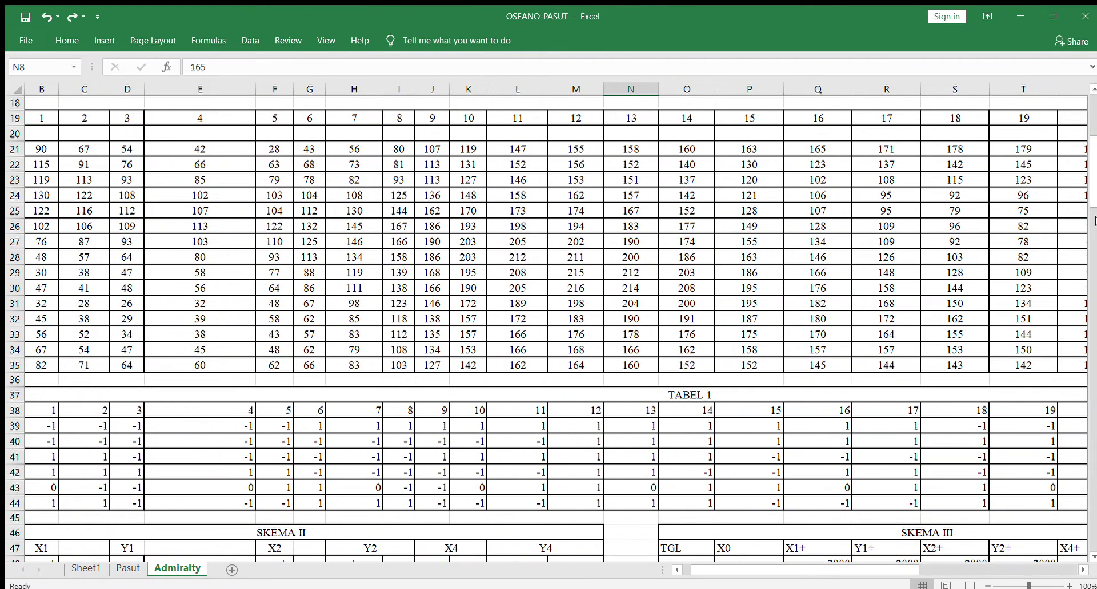
# Examine the multipliers in Tabel 1 and the daily values in Skema II and Skema III.
pyautogui.moveTo(1093, 166)
pyautogui.mouseDown()
pyautogui.moveTo(1094, 148)
pyautogui.moveTo(1094, 174)
pyautogui.mouseUp()
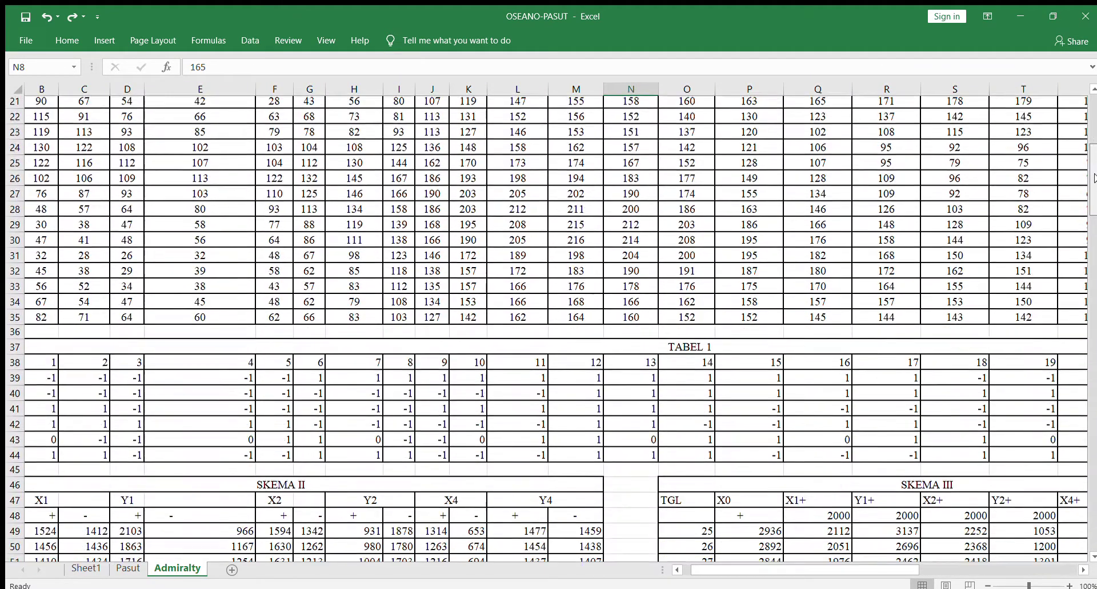
pyautogui.scroll(-3, 1093, 177)
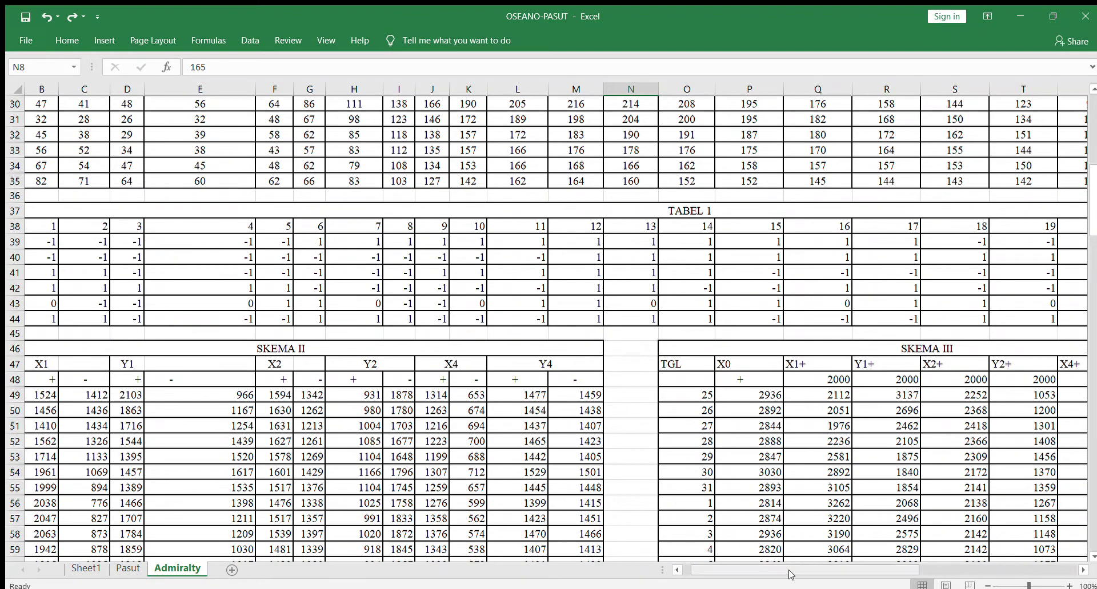
pyautogui.moveTo(790, 574); pyautogui.dragTo(782, 574)
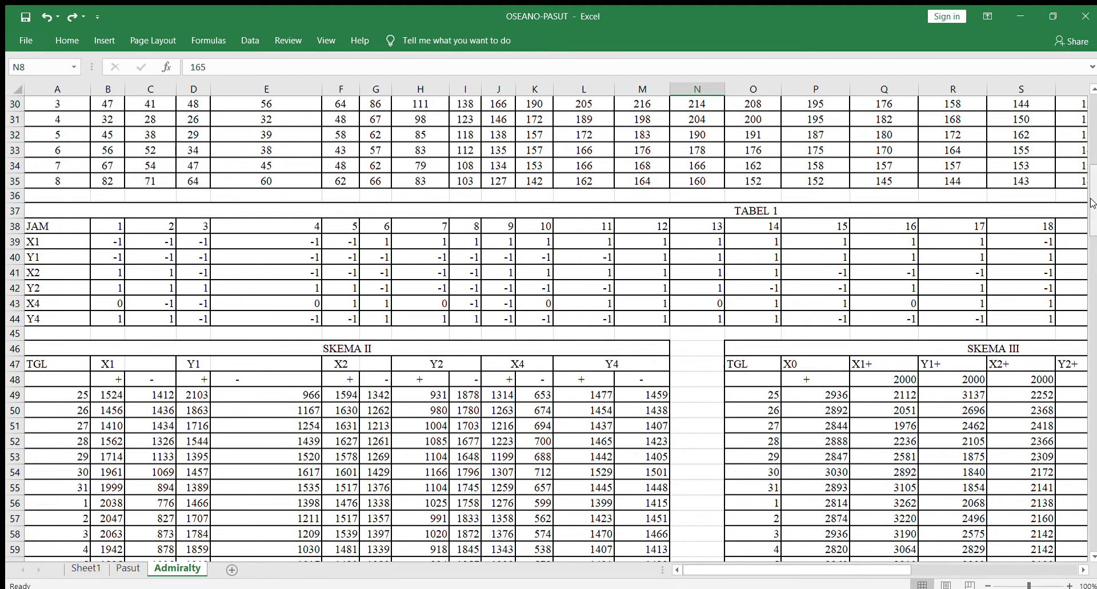
pyautogui.moveTo(1092, 203); pyautogui.dragTo(1092, 231)
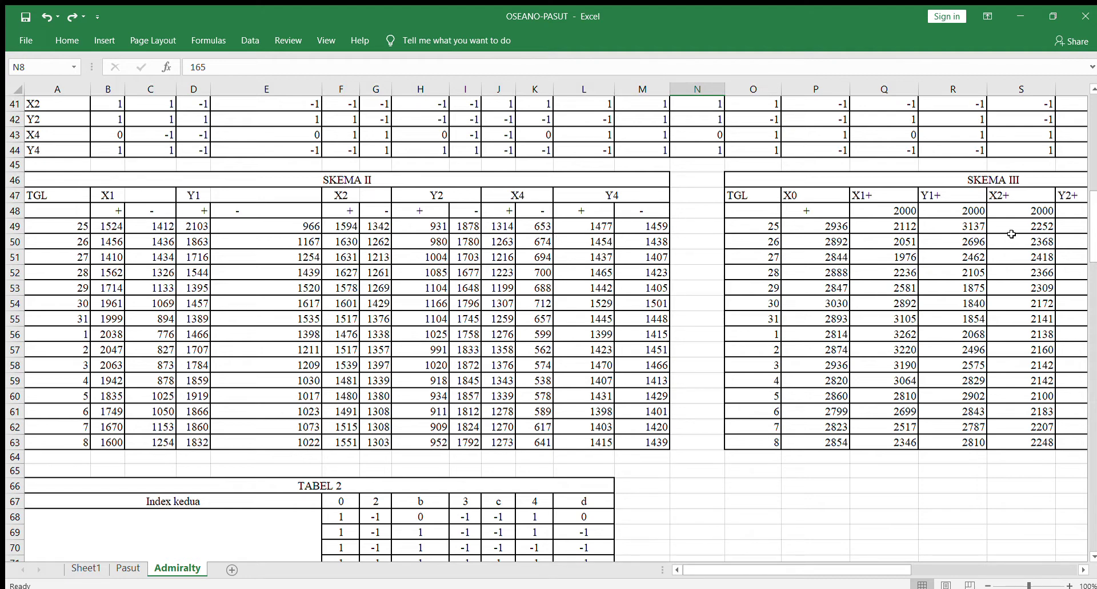
pyautogui.moveTo(748, 571); pyautogui.dragTo(811, 568)
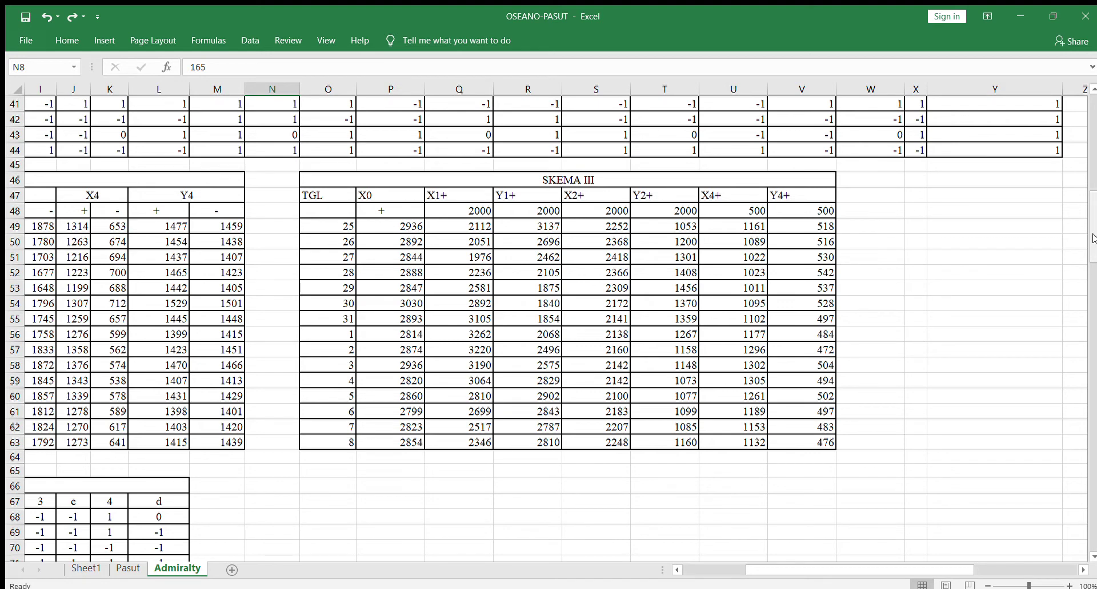
# Examine the 15-day constants in Tabel 2, the Skema IV values, and Tabel 3 with Skema V and VI.
pyautogui.scroll(-6, 1092, 239)
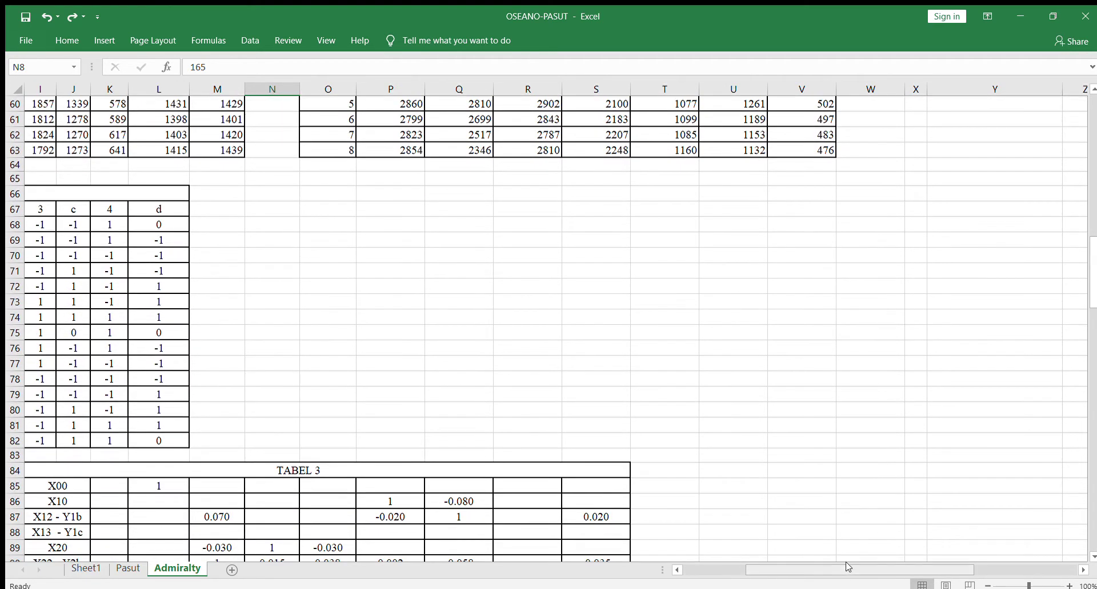
pyautogui.moveTo(848, 568); pyautogui.dragTo(693, 568)
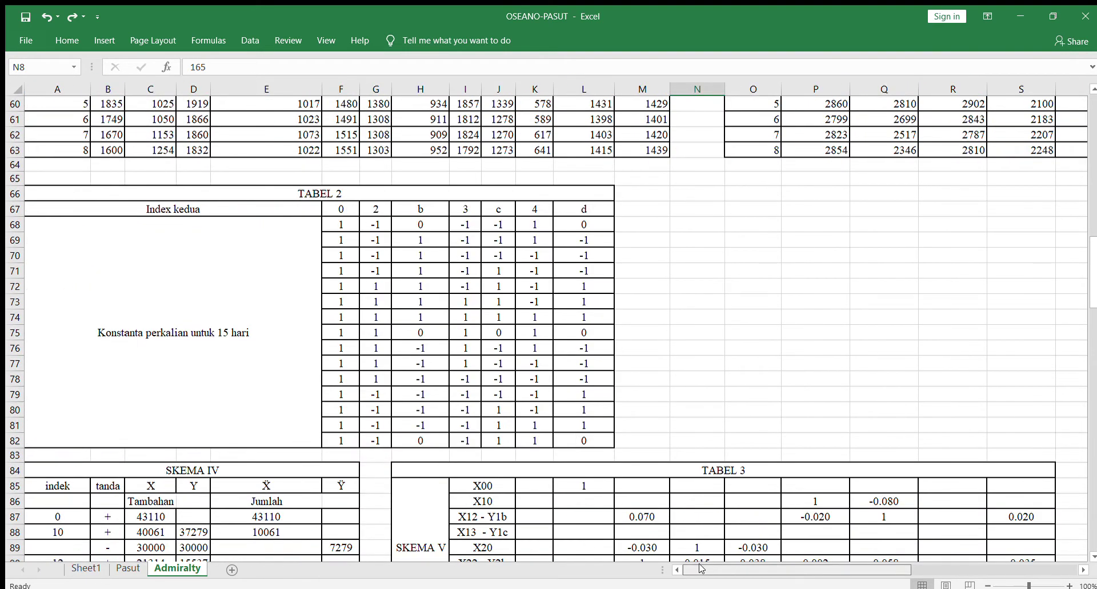
pyautogui.moveTo(1094, 281); pyautogui.dragTo(1094, 304)
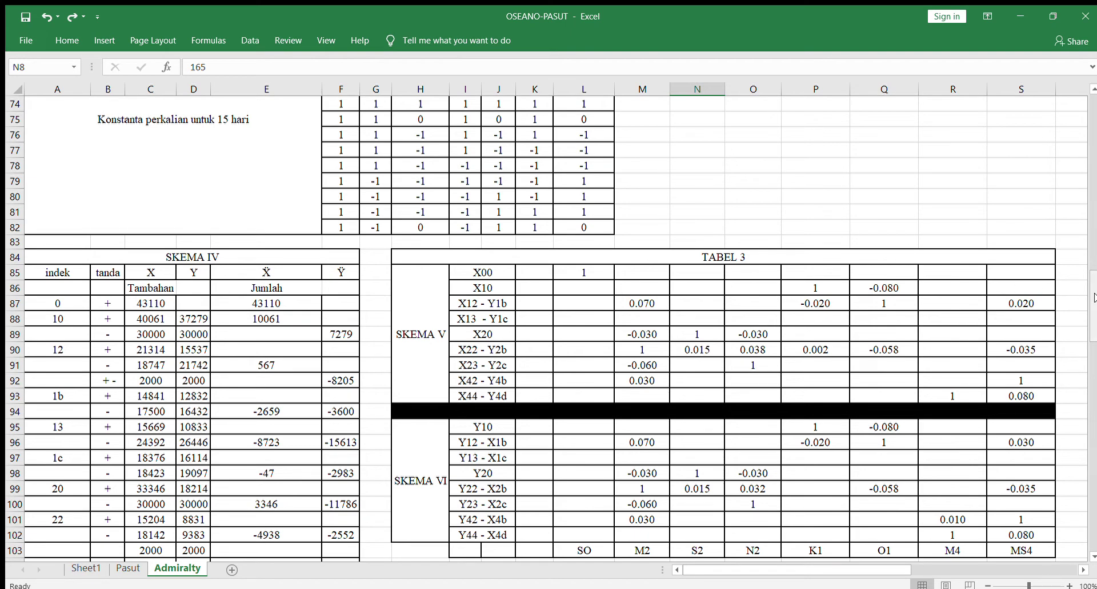
pyautogui.scroll(-5, 1093, 337)
pyautogui.moveTo(1094, 336)
pyautogui.mouseDown()
pyautogui.moveTo(1093, 372)
pyautogui.moveTo(1093, 332)
pyautogui.mouseUp()
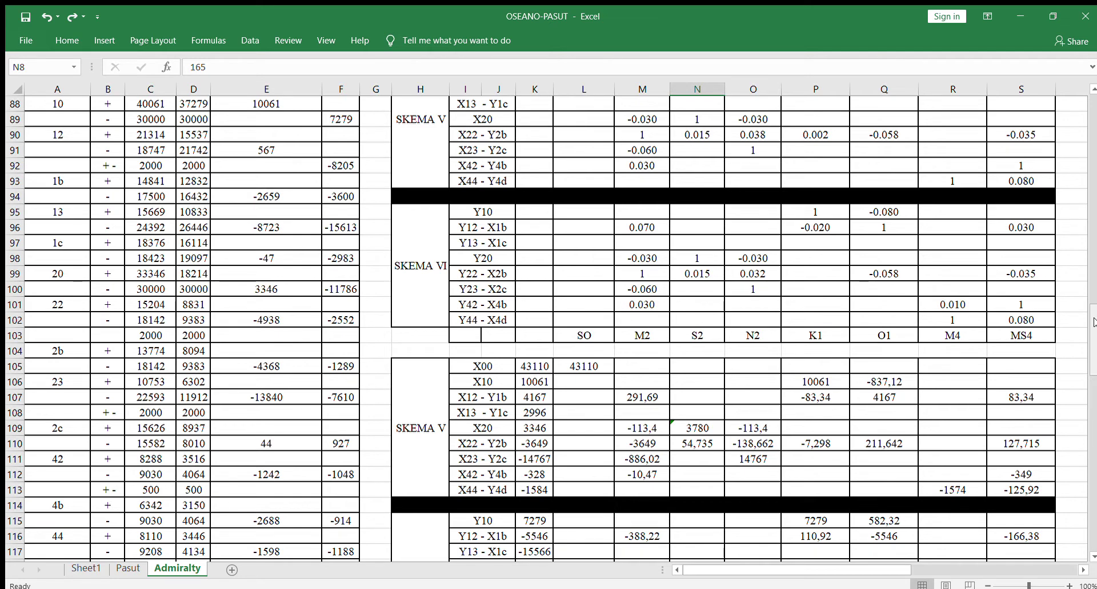
pyautogui.scroll(-2, 1093, 323)
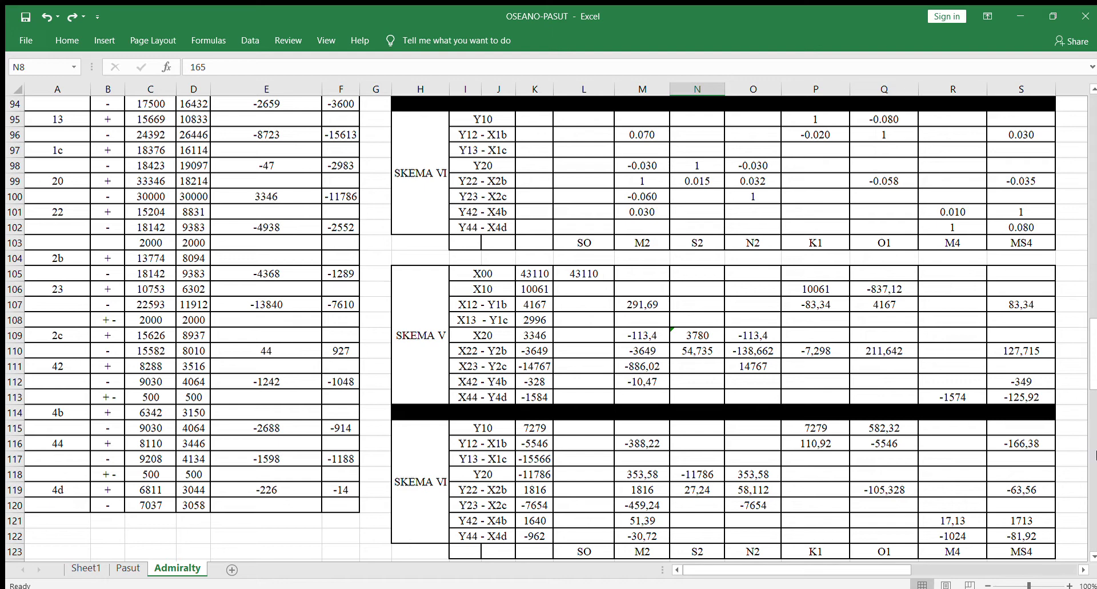
# Examine the Skema V and VI totals, the Skema VII table, the multiples-of-360 calculations and Tabel Bantu.
pyautogui.moveTo(1093, 357); pyautogui.dragTo(1094, 388)
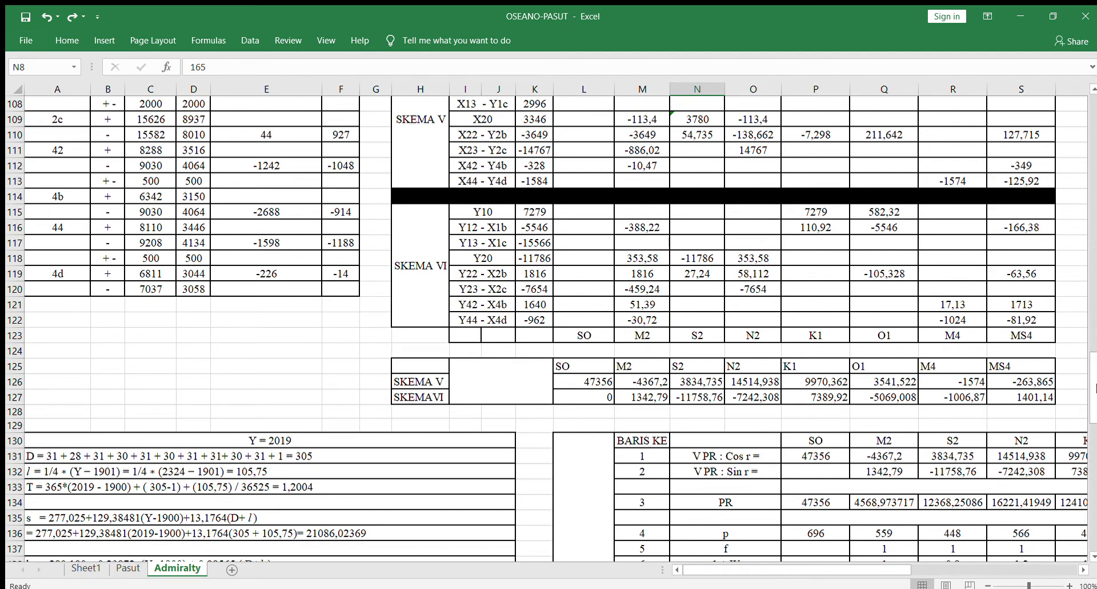
pyautogui.moveTo(1094, 389); pyautogui.dragTo(1094, 400)
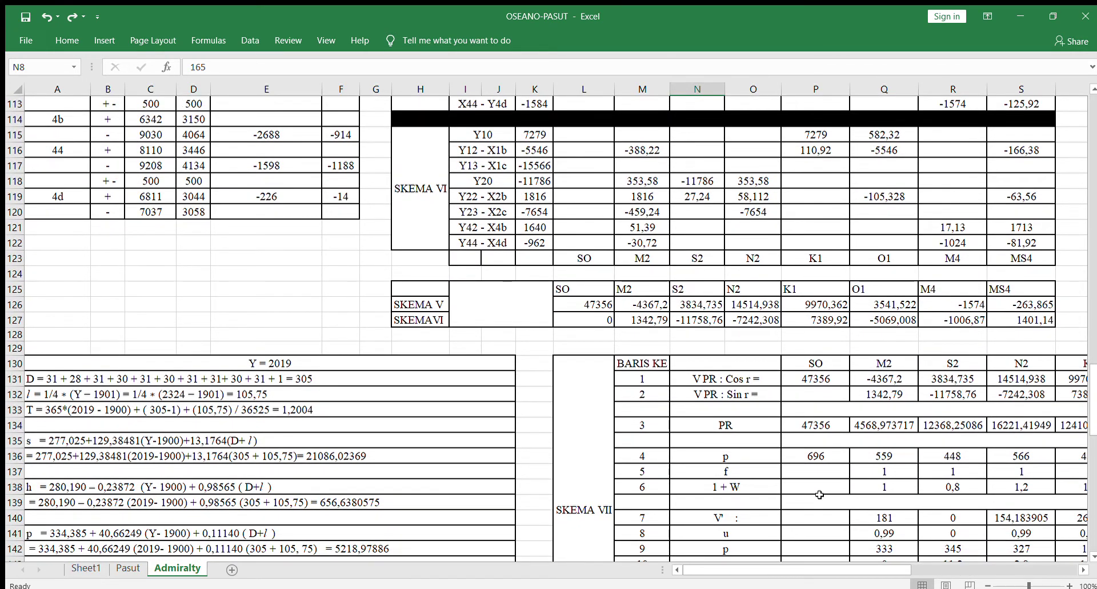
pyautogui.moveTo(1094, 385); pyautogui.dragTo(1094, 409)
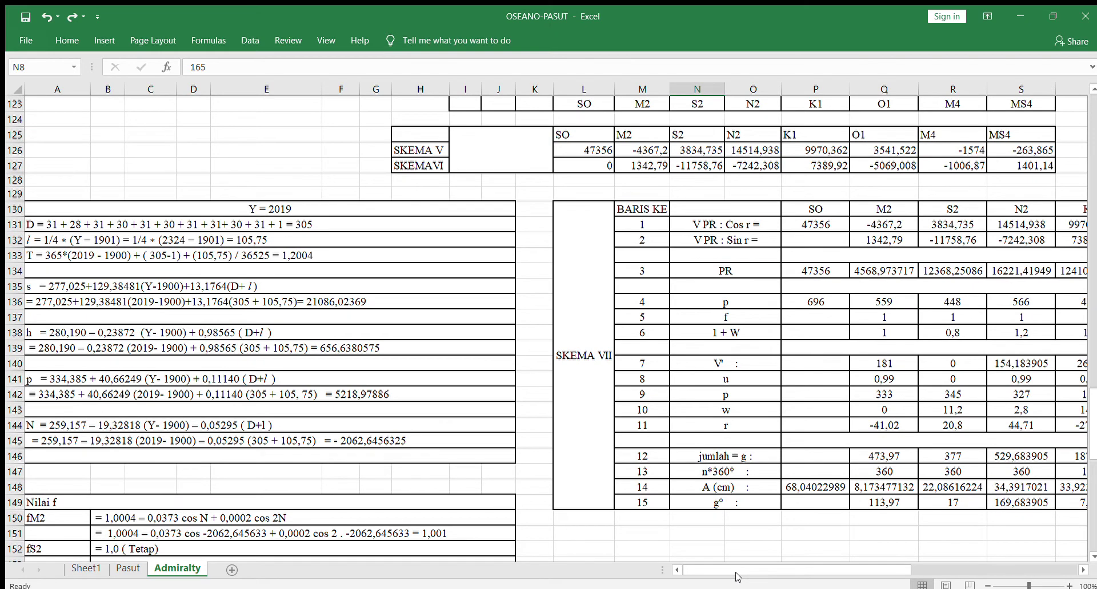
pyautogui.moveTo(736, 572); pyautogui.dragTo(768, 564)
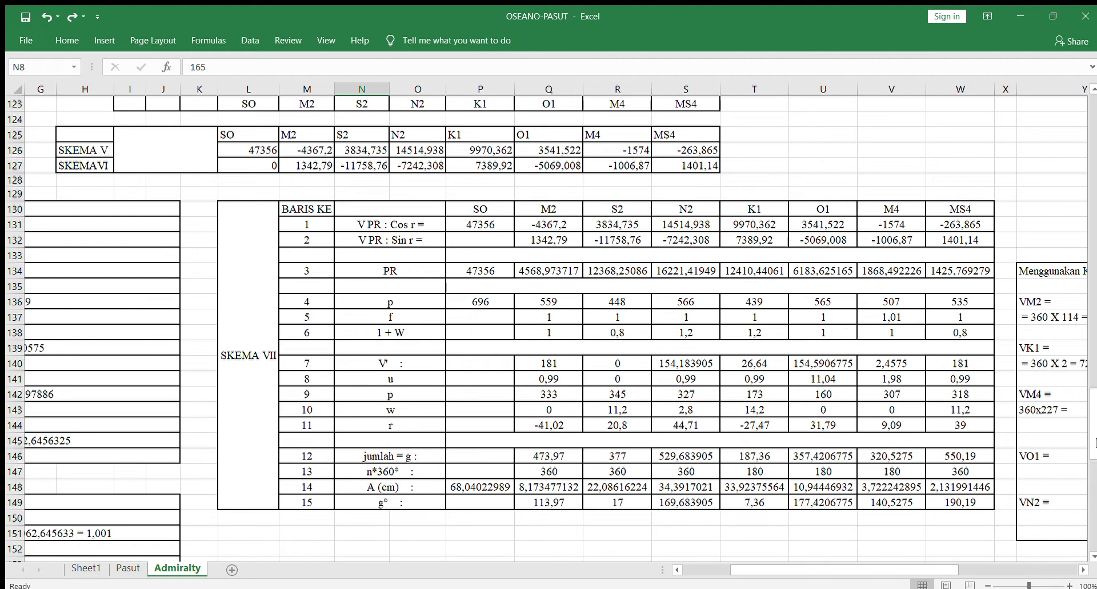
pyautogui.moveTo(836, 570); pyautogui.dragTo(922, 564)
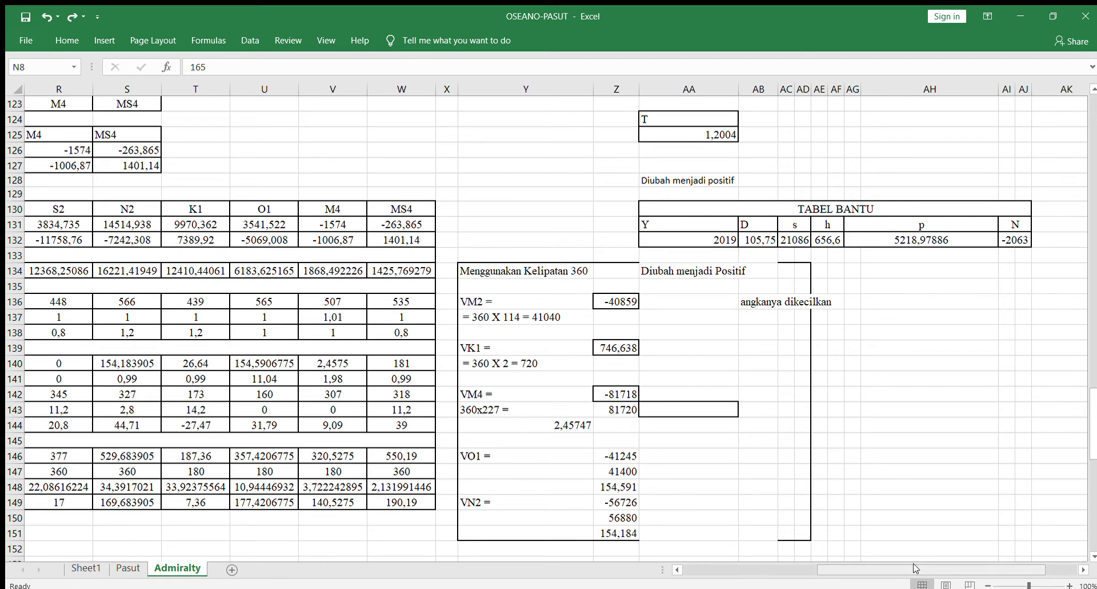
pyautogui.moveTo(916, 569); pyautogui.dragTo(929, 569)
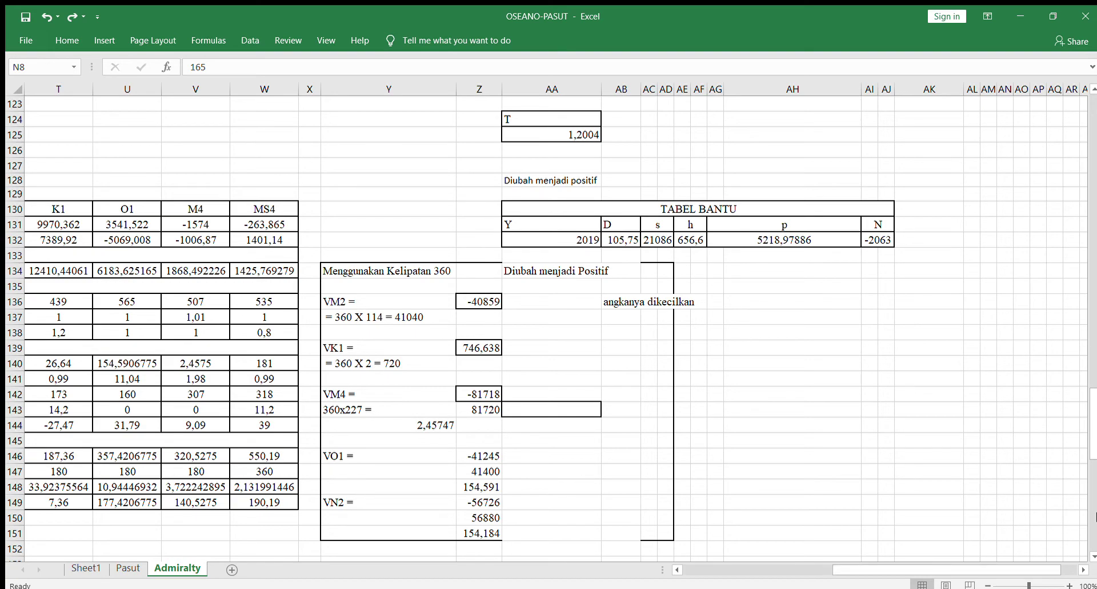
# Examine the f value formulas, Tabel 4, Skema VIII and the Hasil Akhir table of tidal constituents.
pyautogui.scroll(-6, 1095, 474)
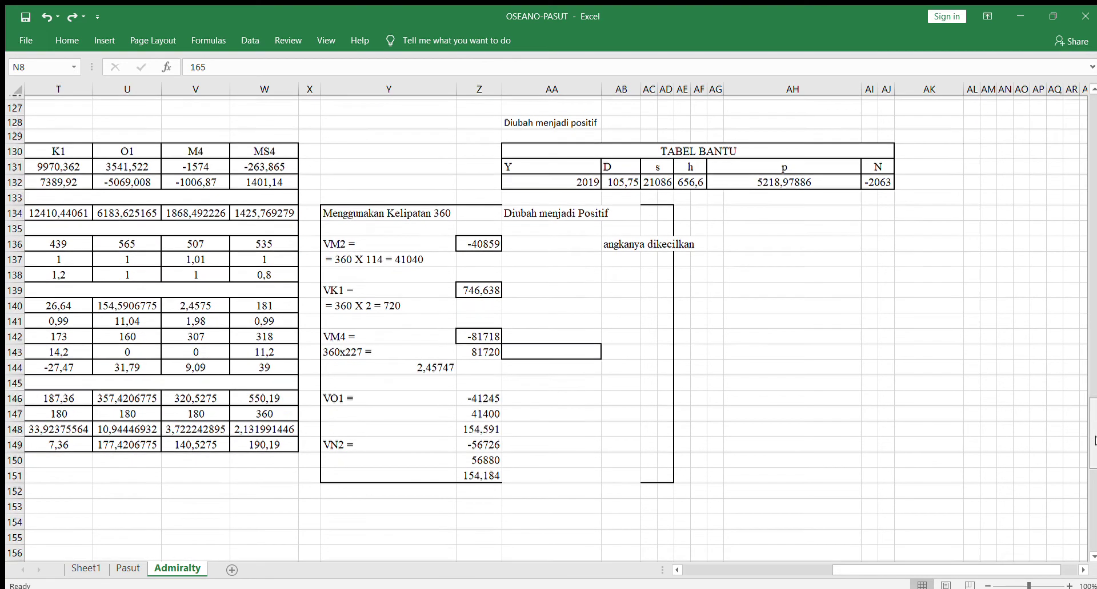
pyautogui.scroll(-3, 1094, 474)
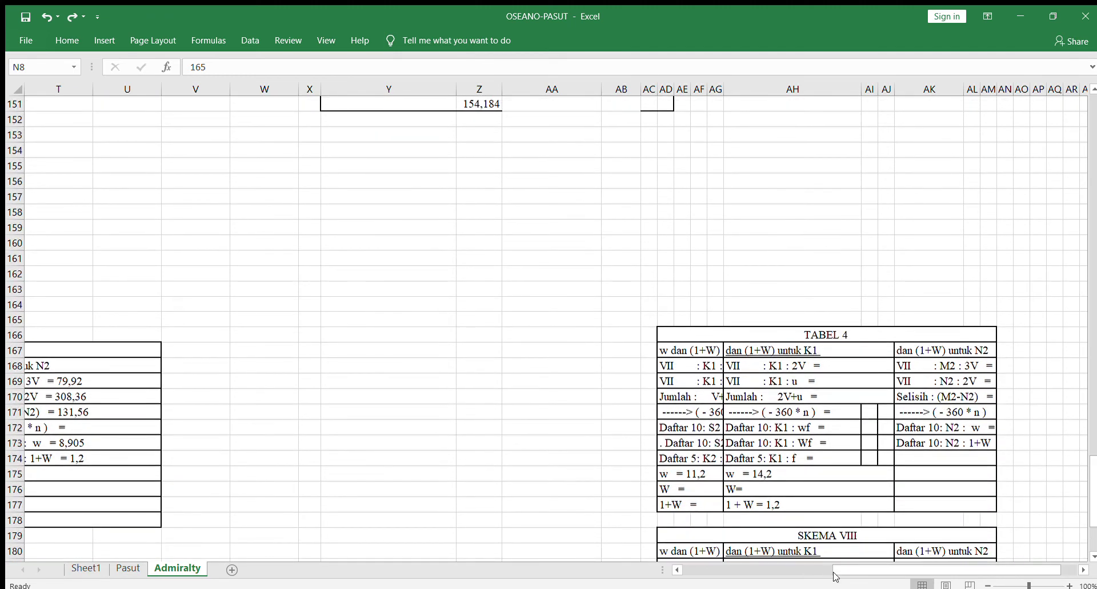
pyautogui.moveTo(844, 573); pyautogui.dragTo(693, 576)
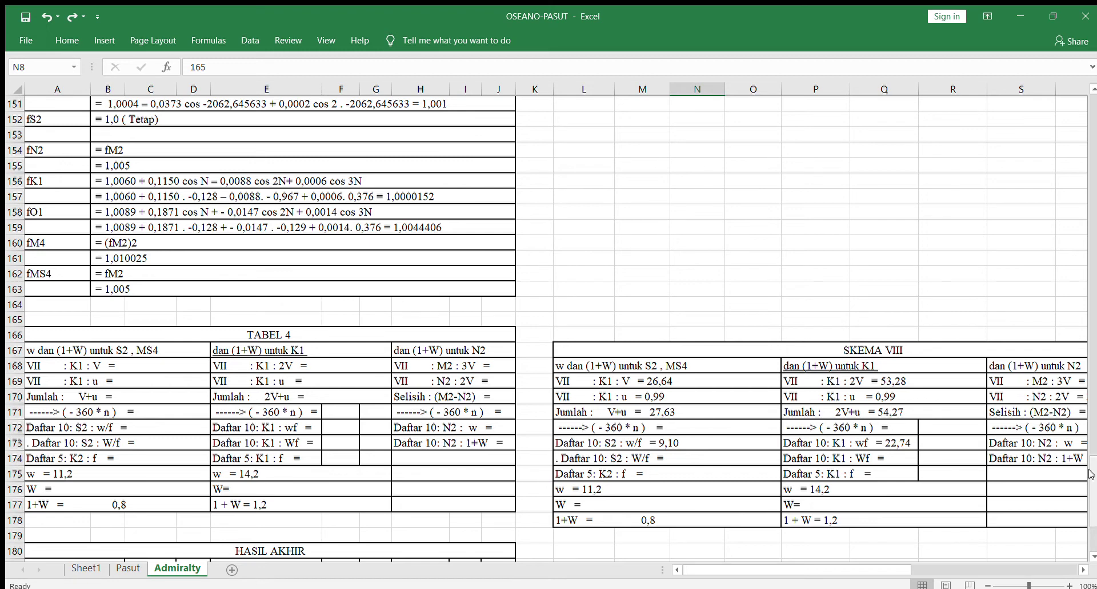
pyautogui.moveTo(1091, 474); pyautogui.dragTo(1089, 508)
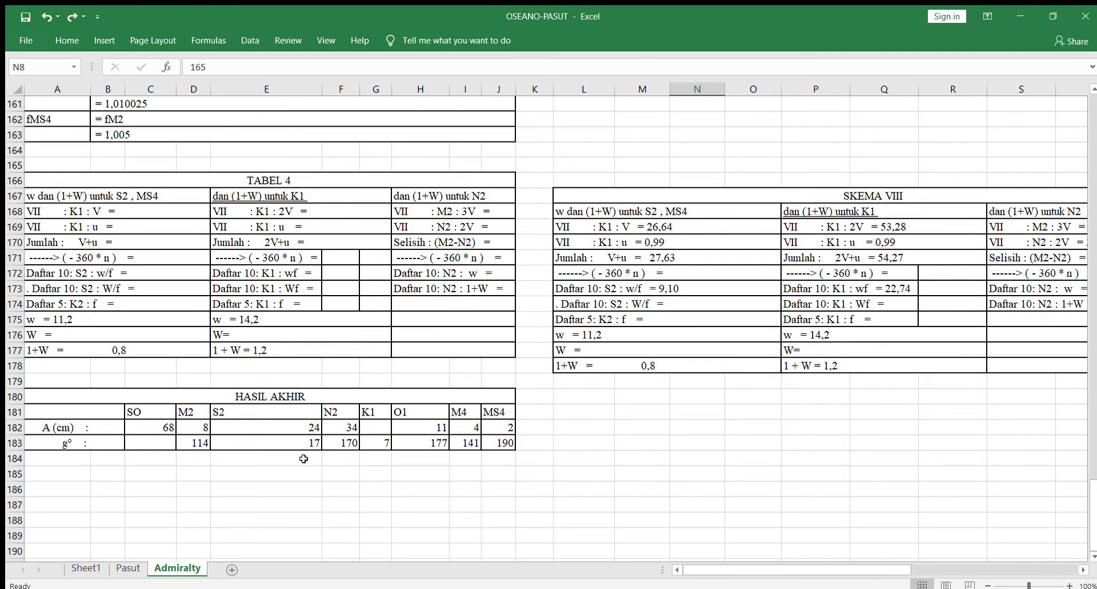
# Insert a new equation box and place it below the Hasil Akhir table, around row 188.
pyautogui.click(353, 501)
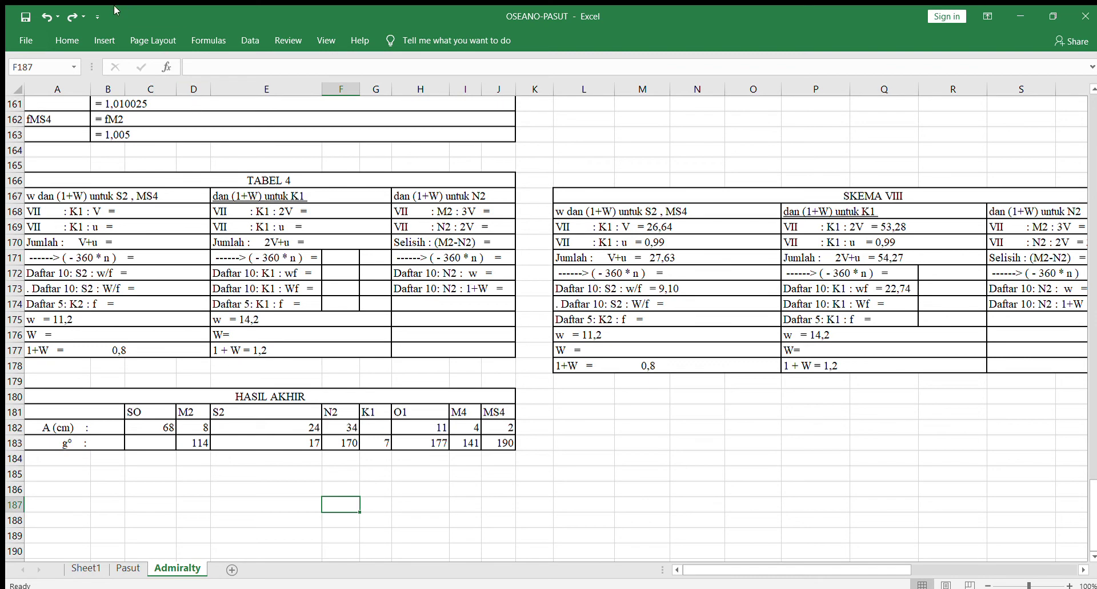
pyautogui.doubleClick(105, 40)
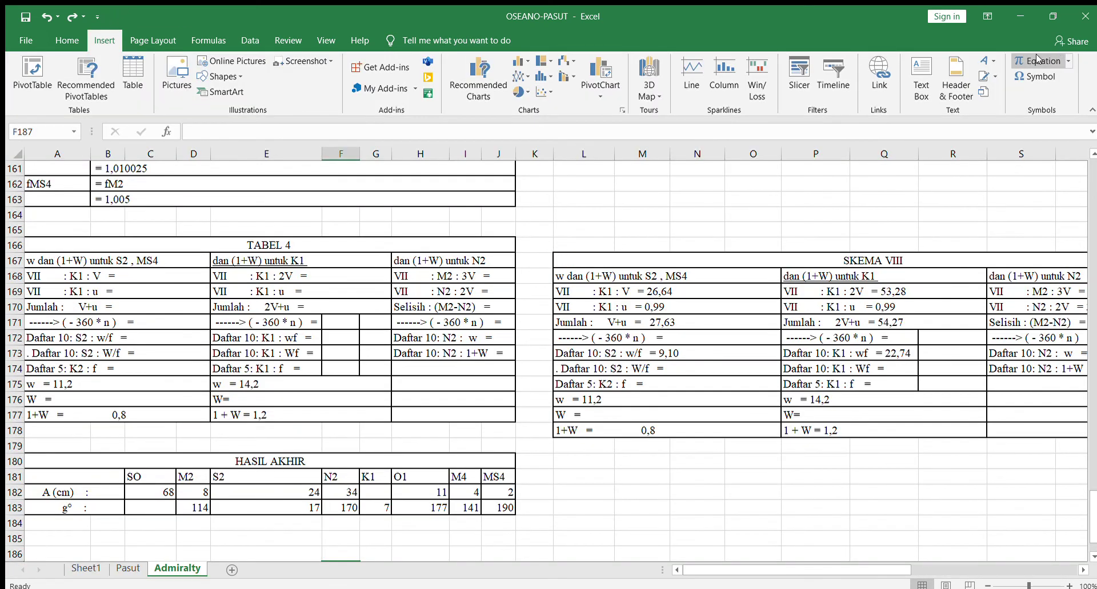
pyautogui.click(1036, 60)
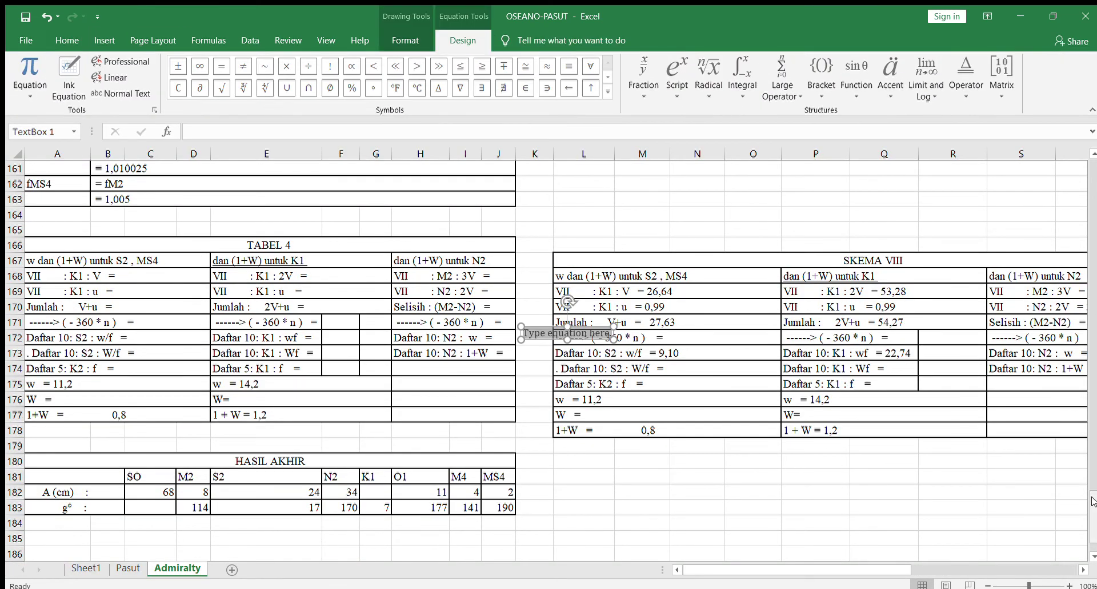
pyautogui.scroll(-2, 1092, 502)
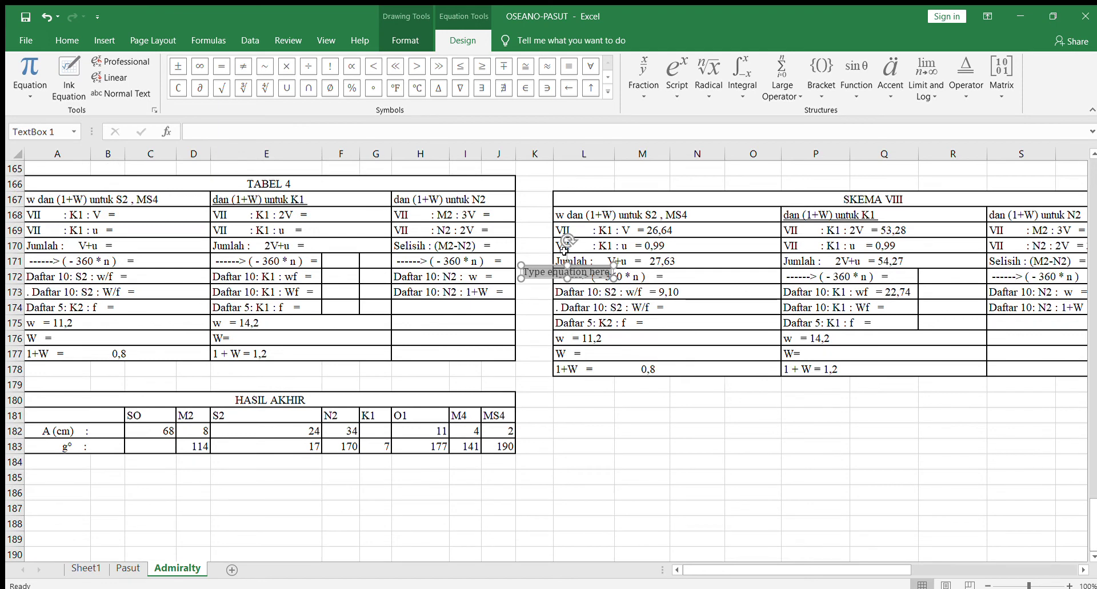
pyautogui.moveTo(561, 266); pyautogui.dragTo(515, 518)
pyautogui.click(515, 519)
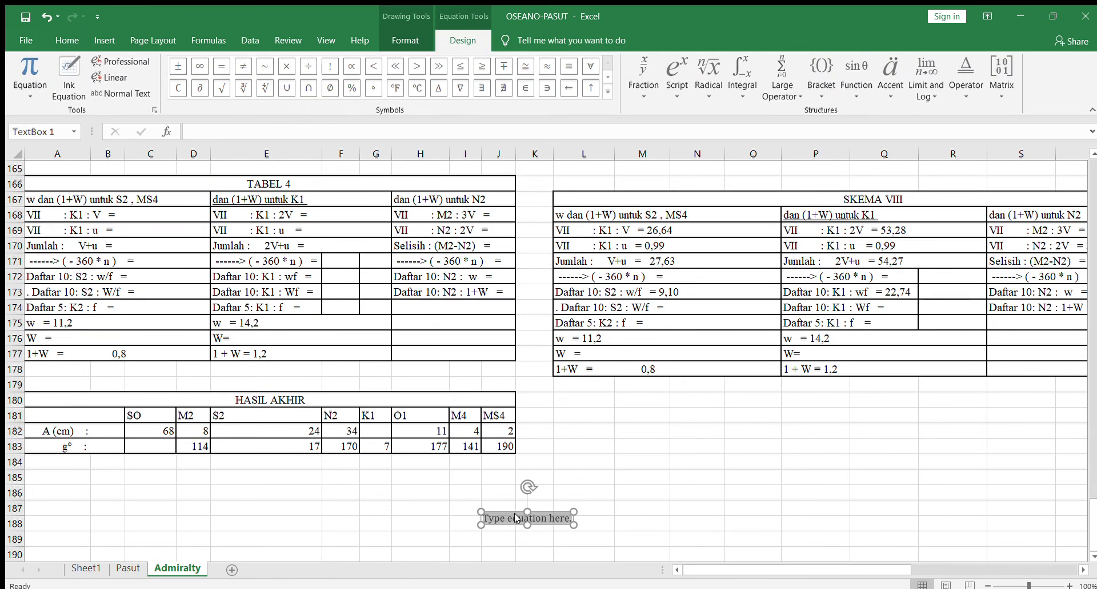
# Start the formula in the equation box with "F =" and a stacked fraction whose numerator is (o1 + k1).
pyautogui.write('F ')
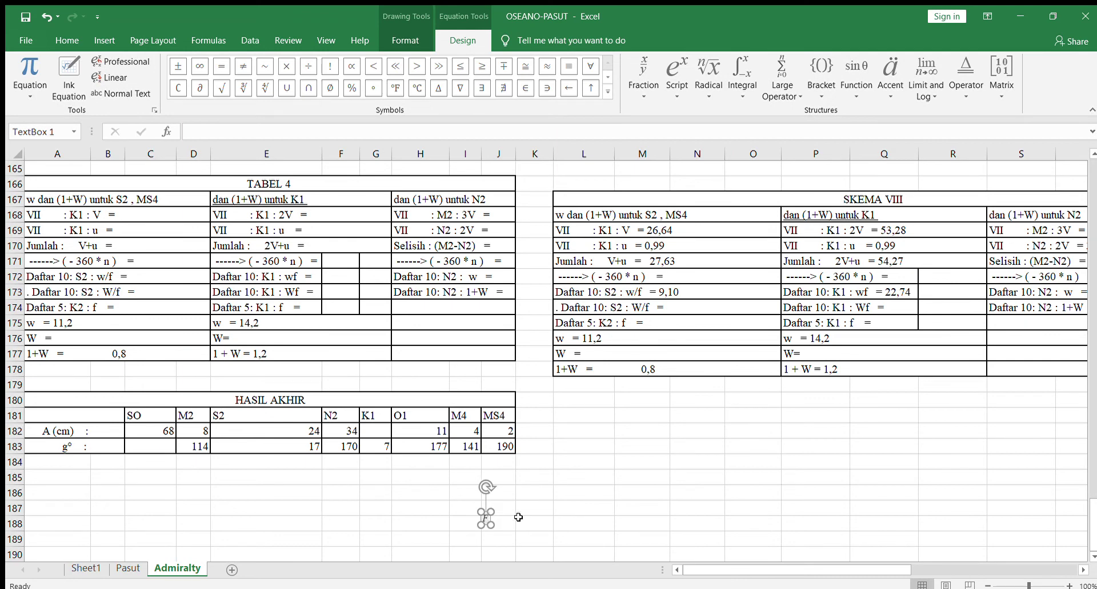
pyautogui.write('=')
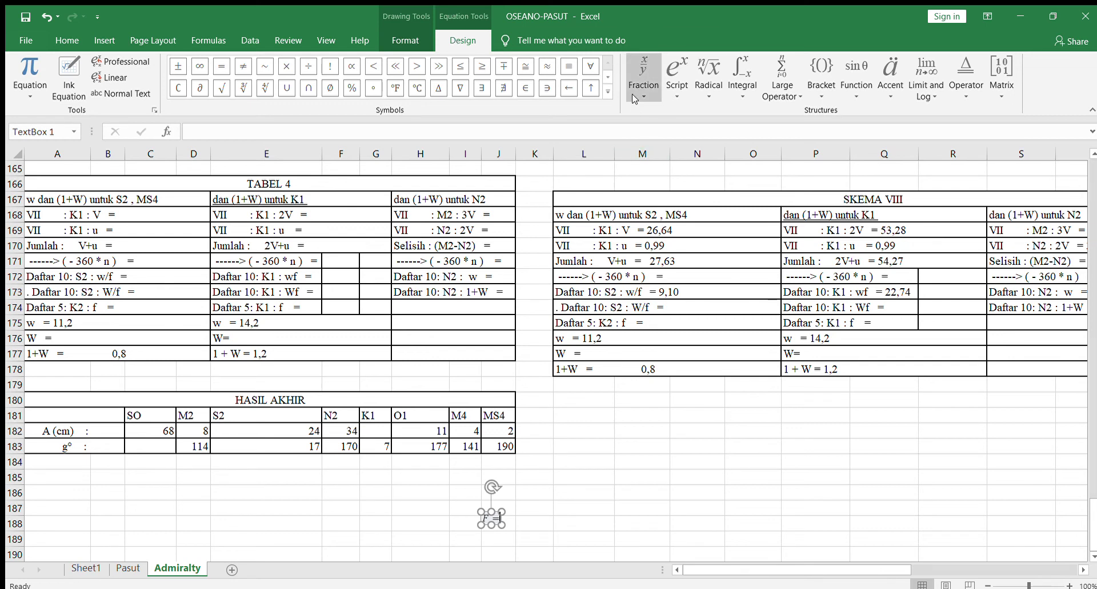
pyautogui.click(655, 151)
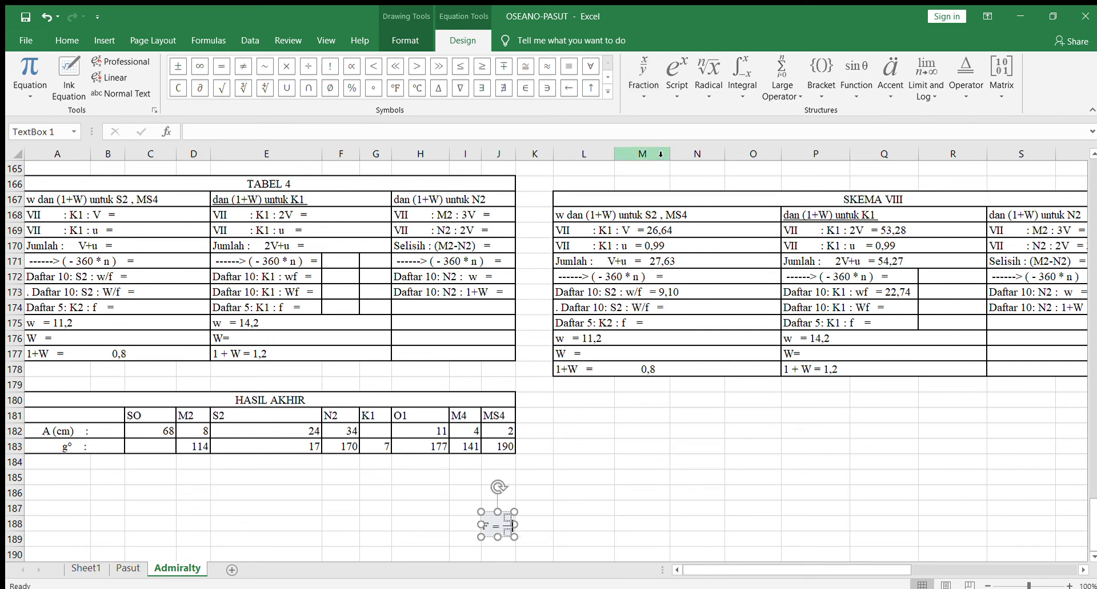
pyautogui.press('Left')
pyautogui.press('Up')
pyautogui.write('(')
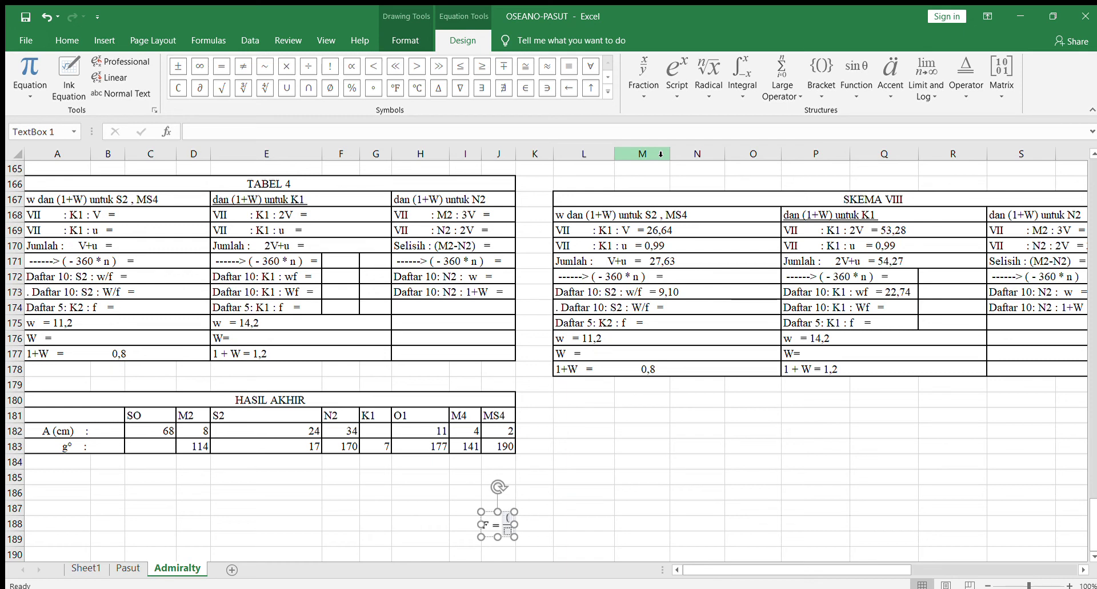
pyautogui.write('O1')
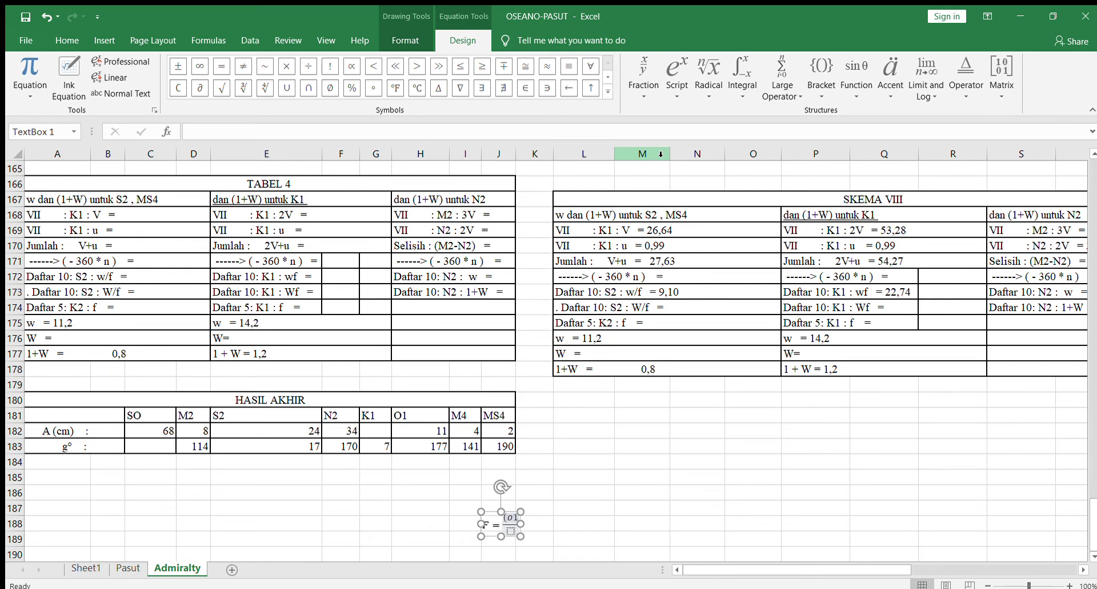
pyautogui.write('+')
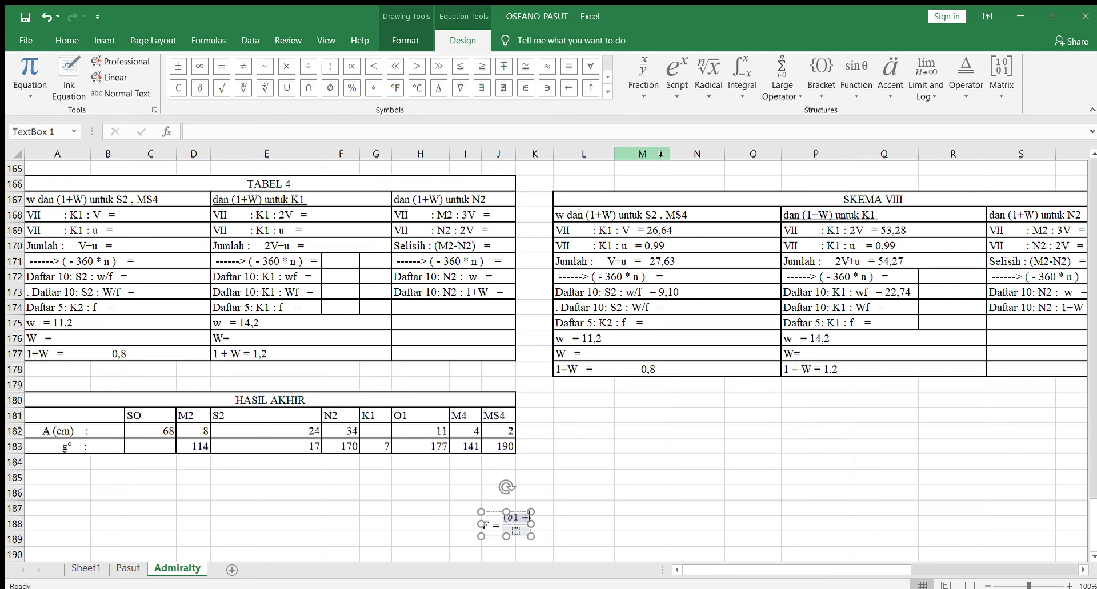
pyautogui.write('K')
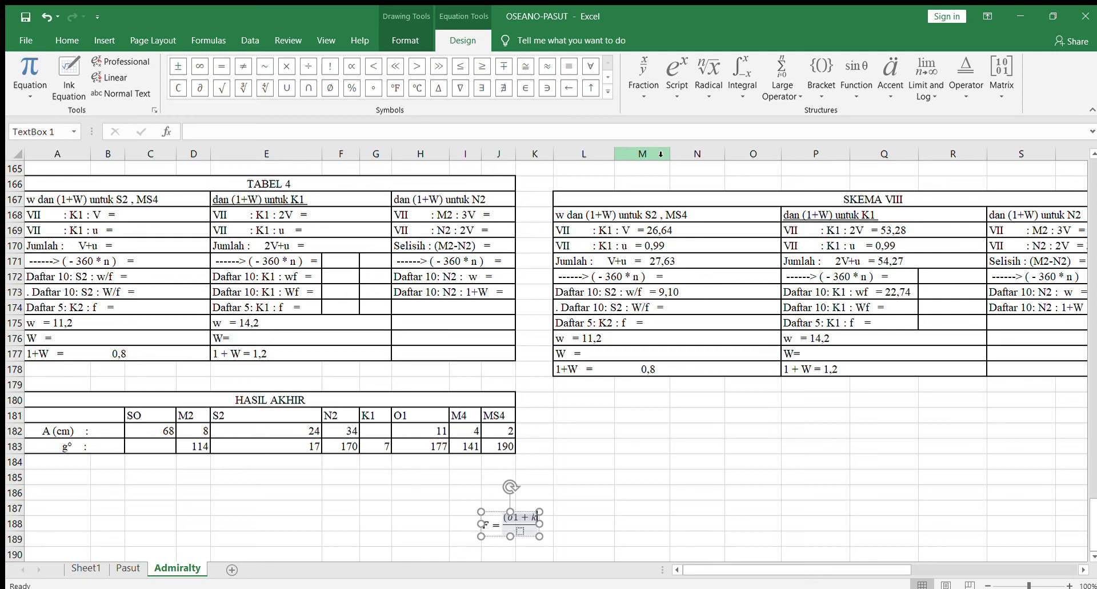
pyautogui.write('1')
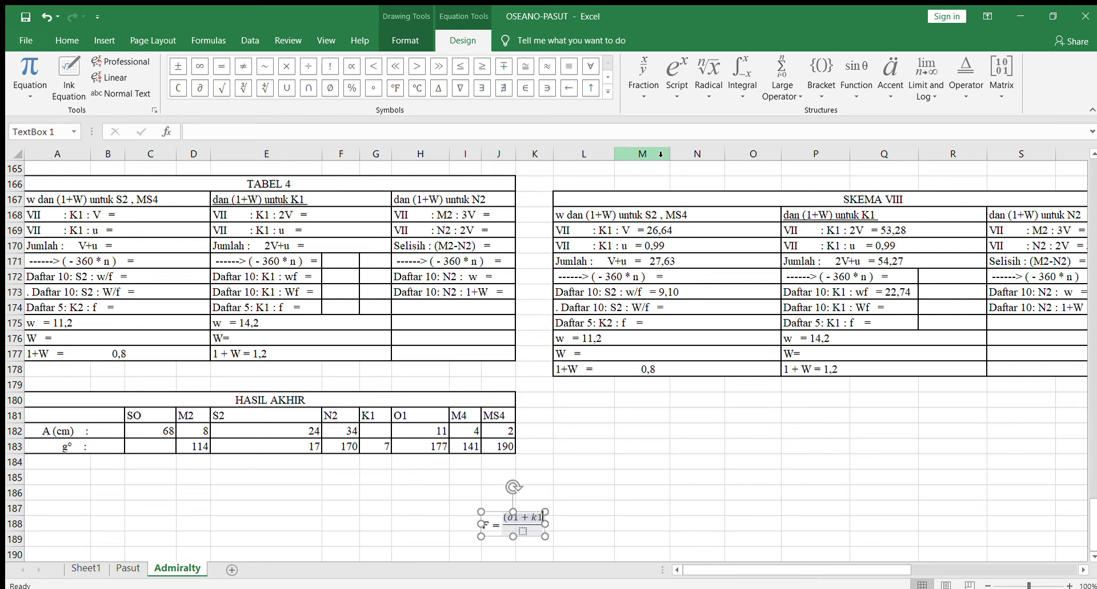
pyautogui.write(')')
pyautogui.press('Down')
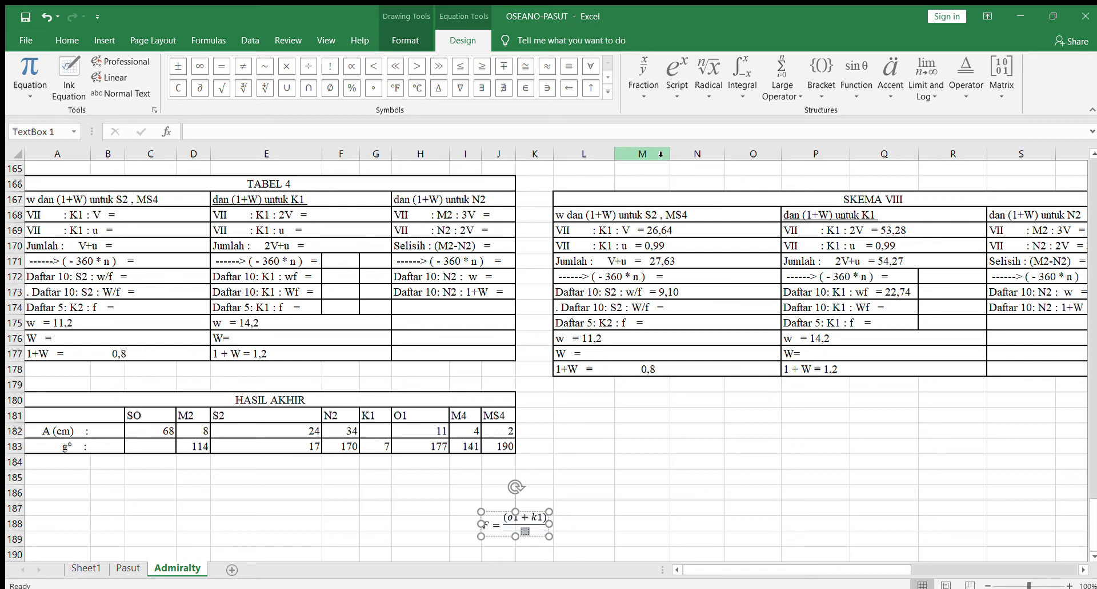
# Fill the fraction's denominator with M2 + S2 and finish editing the equation.
pyautogui.write('M2 ')
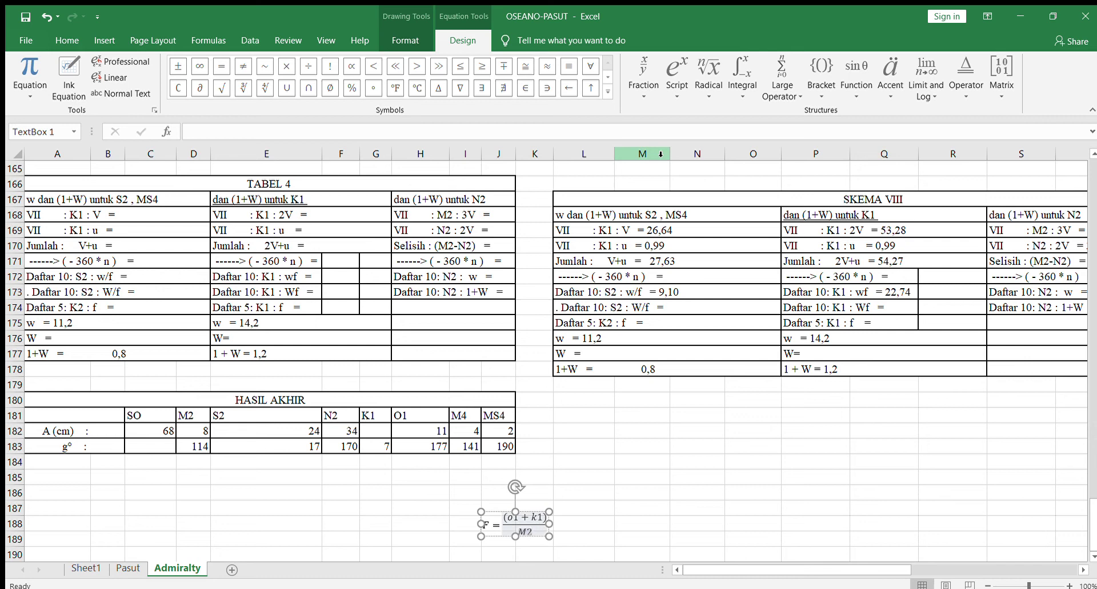
pyautogui.write('+ S2')
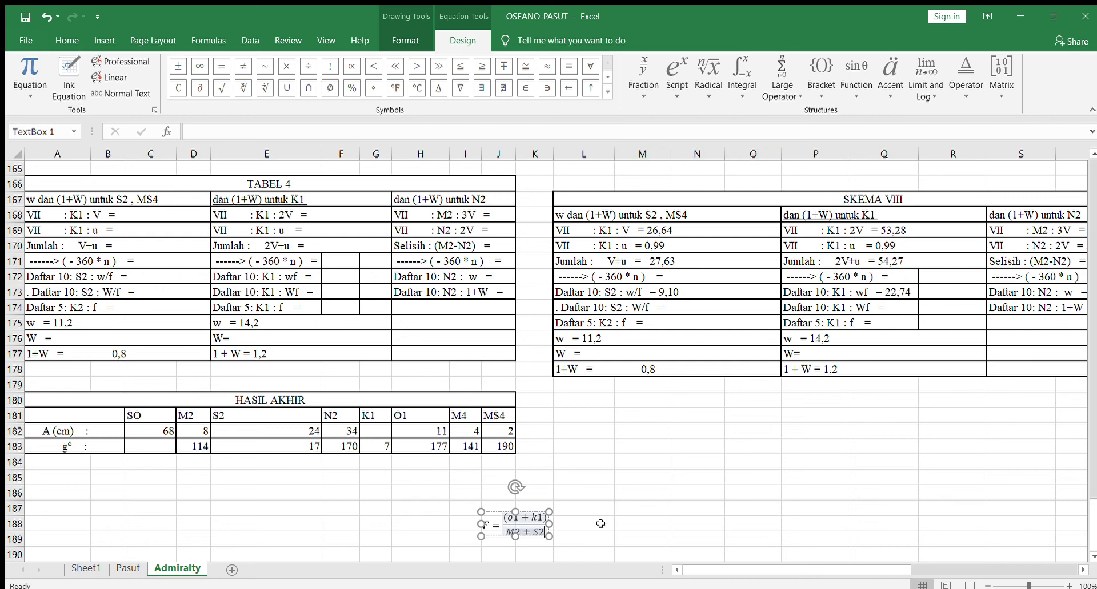
pyautogui.click(599, 522)
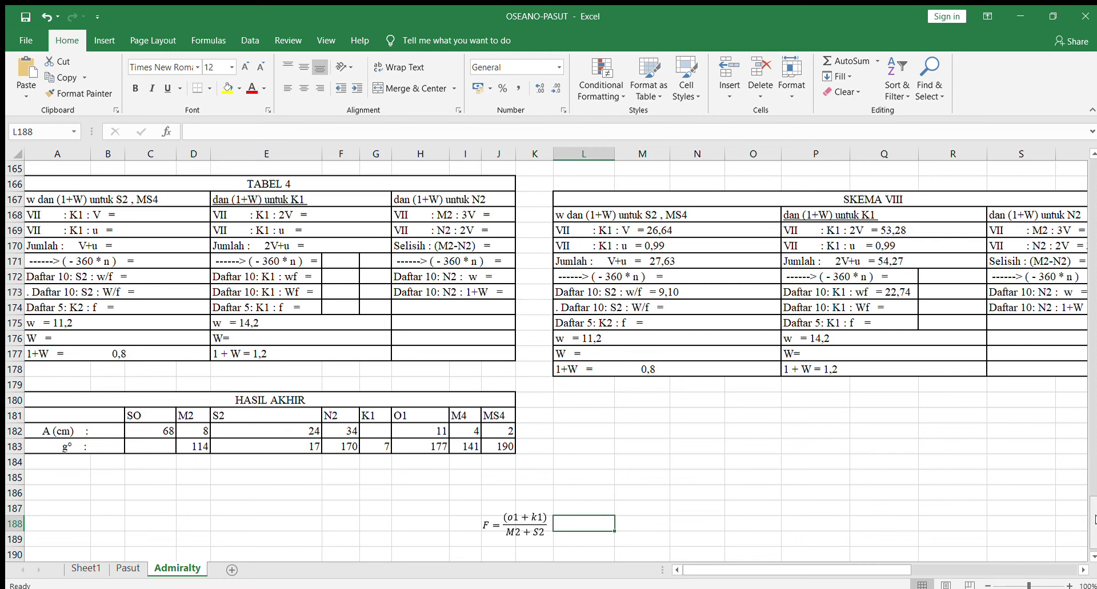
# Review the Tabel 4 and Skema VIII blocks around columns AD to AM, the Hasil Akhir area, and the Skema VII table.
pyautogui.moveTo(1093, 519); pyautogui.dragTo(1094, 523)
pyautogui.moveTo(895, 568); pyautogui.dragTo(1088, 570)
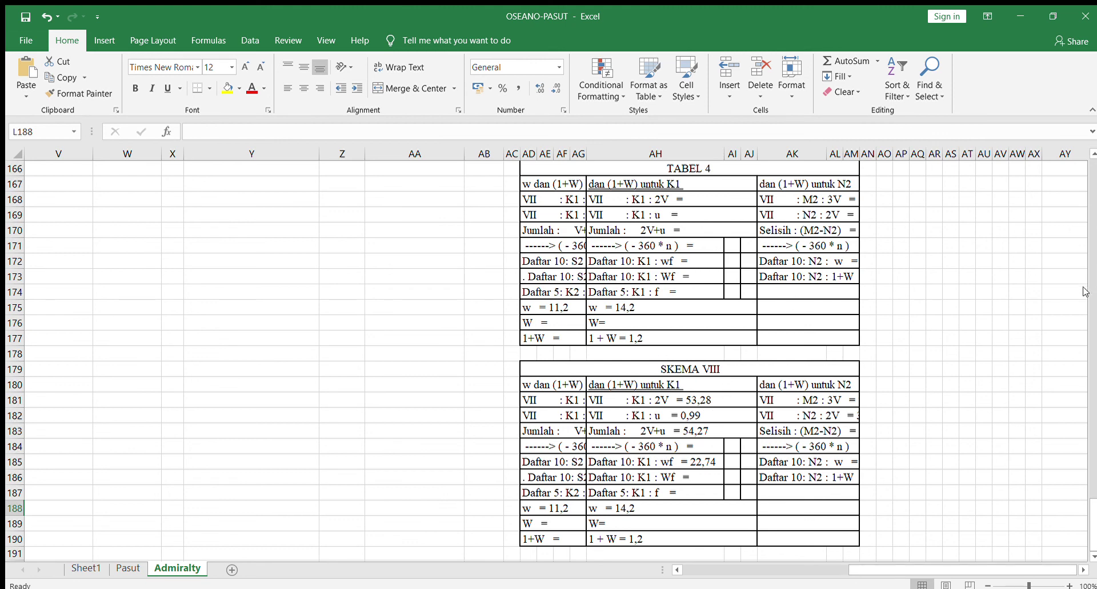
pyautogui.moveTo(1092, 504); pyautogui.dragTo(1092, 530)
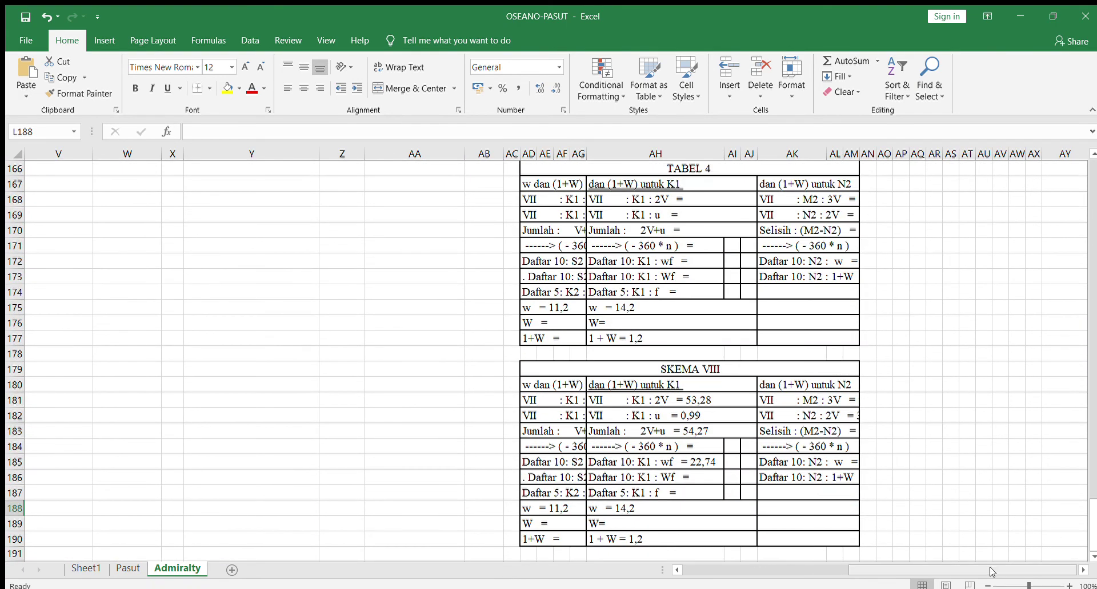
pyautogui.moveTo(987, 571); pyautogui.dragTo(788, 579)
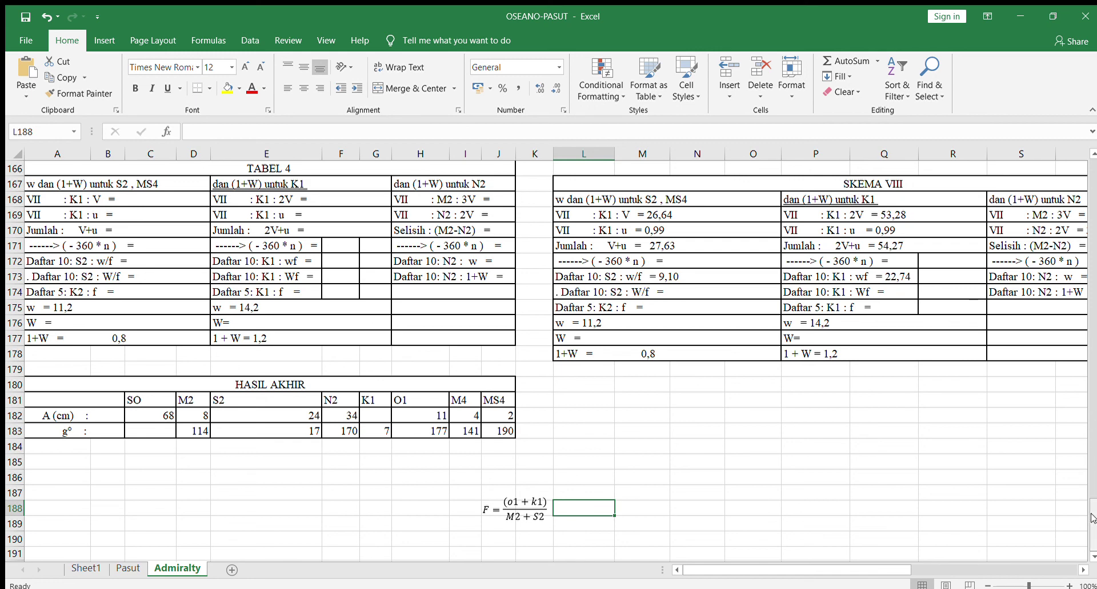
pyautogui.moveTo(1093, 517)
pyautogui.mouseDown()
pyautogui.moveTo(1091, 483)
pyautogui.moveTo(1092, 517)
pyautogui.mouseUp()
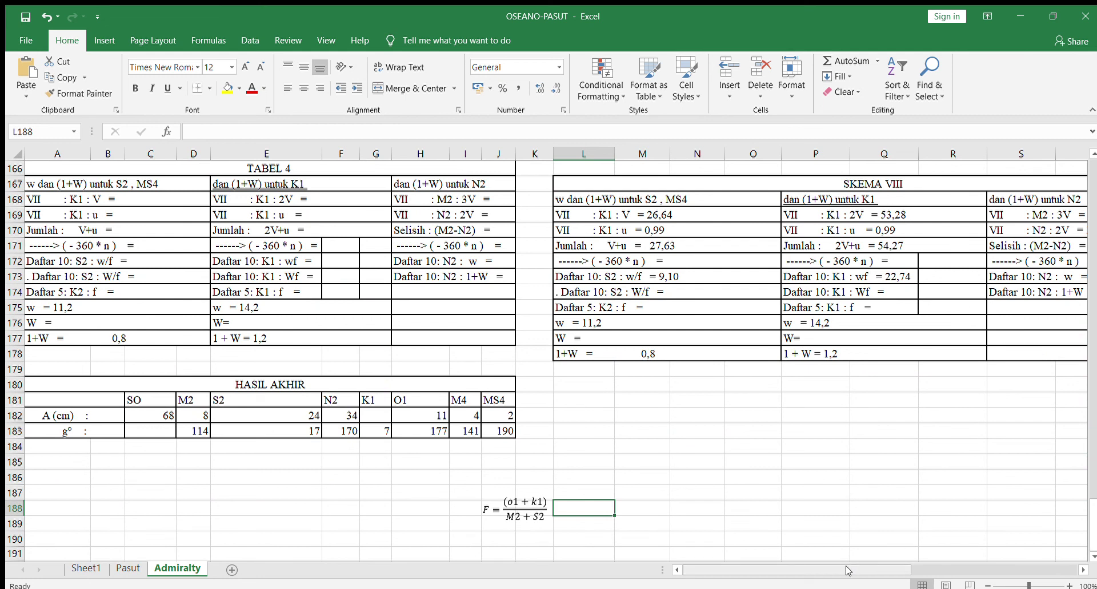
pyautogui.moveTo(848, 571); pyautogui.dragTo(822, 569)
pyautogui.moveTo(1092, 517); pyautogui.dragTo(1090, 441)
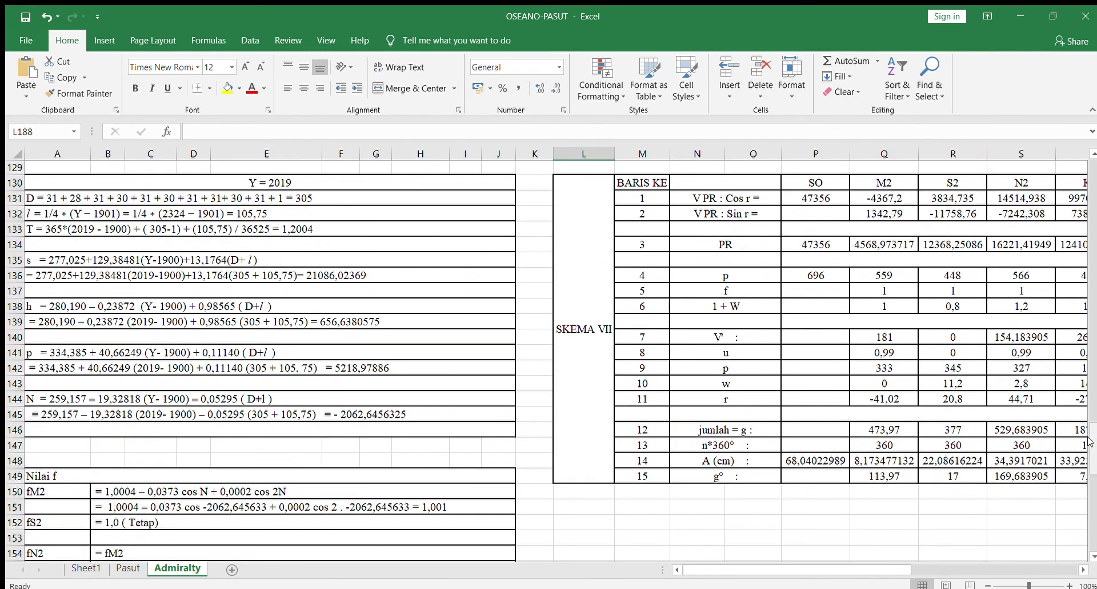